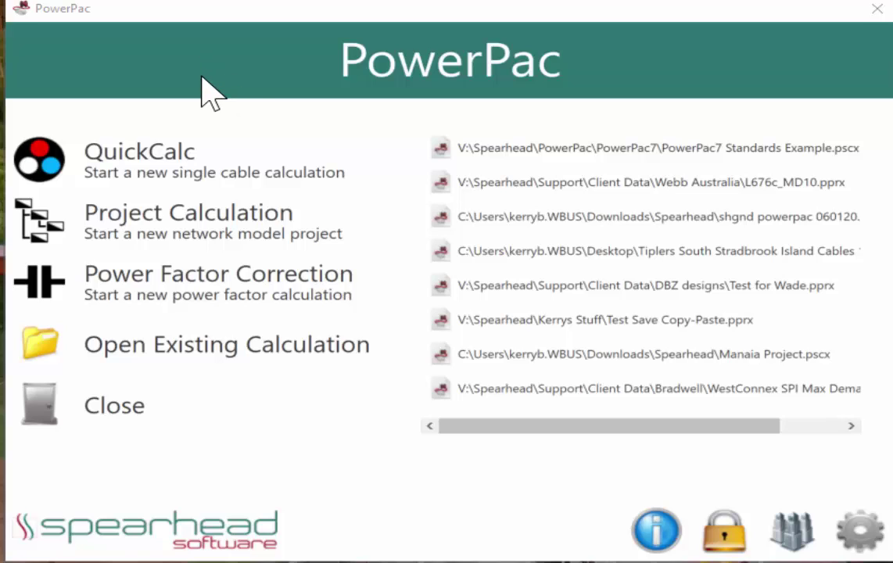
Start a new single cable calculation and set its maximum demand installation type to Single domestic
{"action": "left_click", "coordinate": [111, 166]}
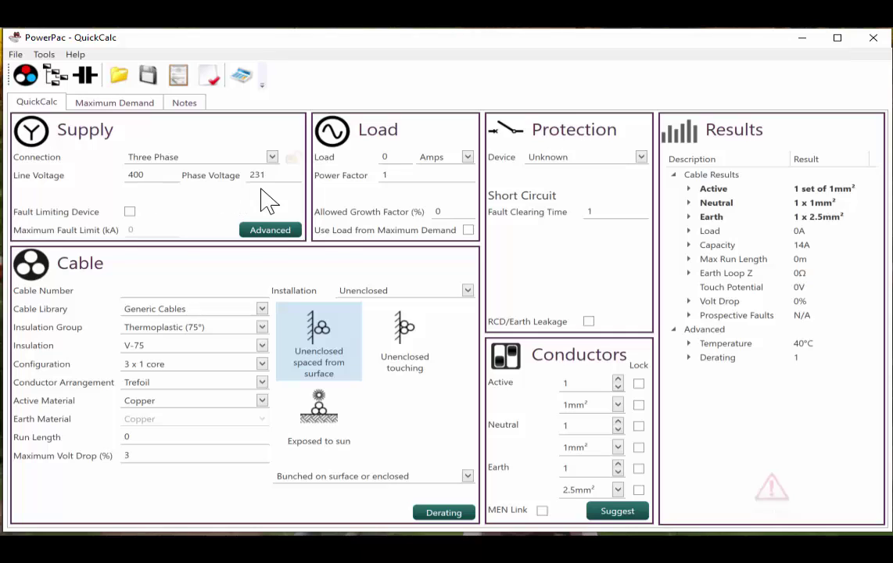
{"action": "left_click", "coordinate": [139, 109]}
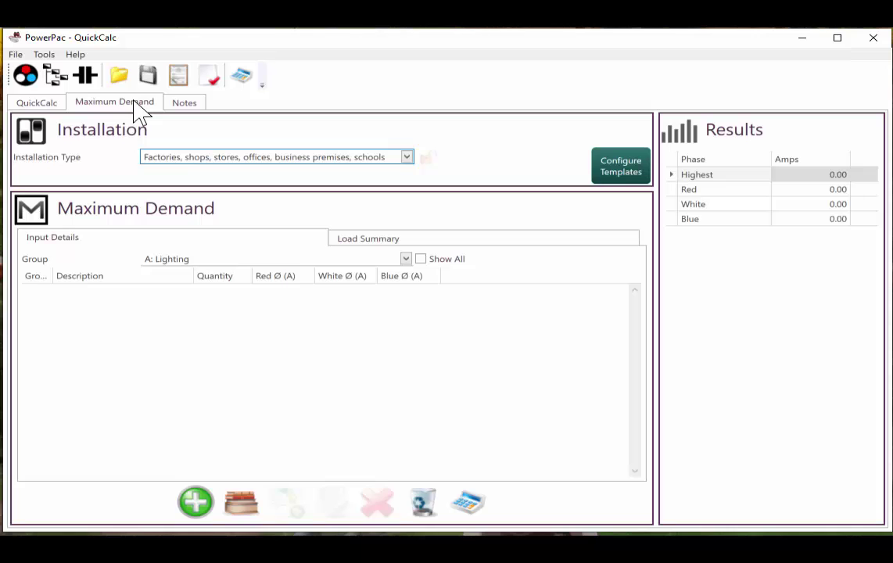
{"action": "mouse_move", "coordinate": [105, 157]}
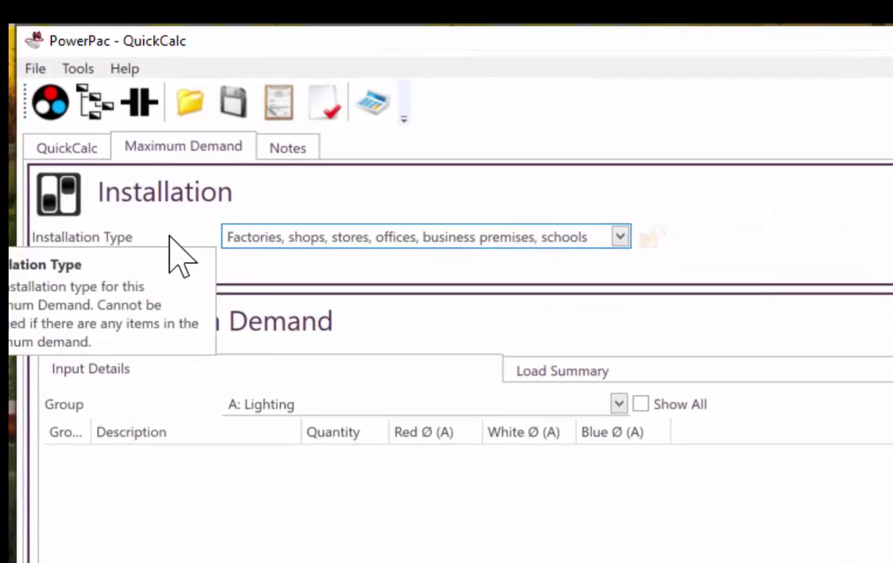
{"action": "left_click", "coordinate": [620, 237]}
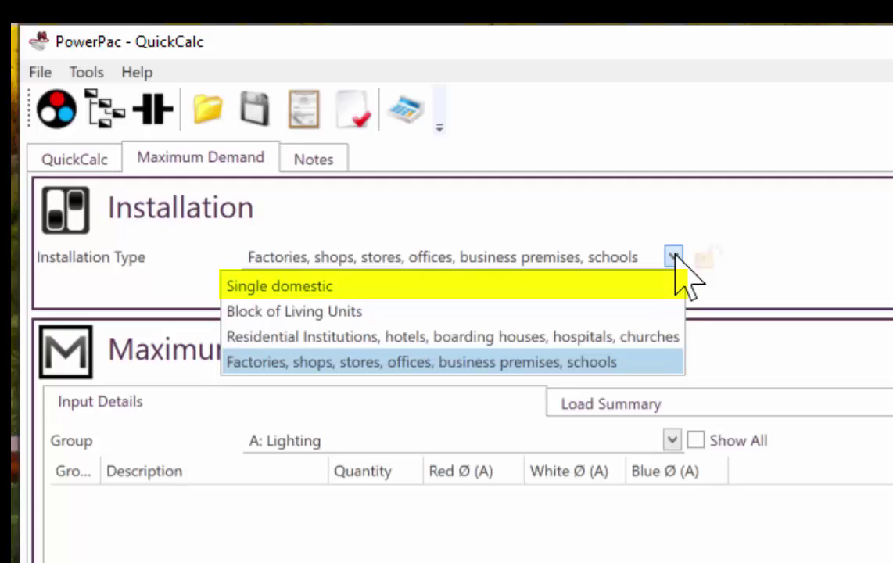
{"action": "left_click", "coordinate": [369, 288]}
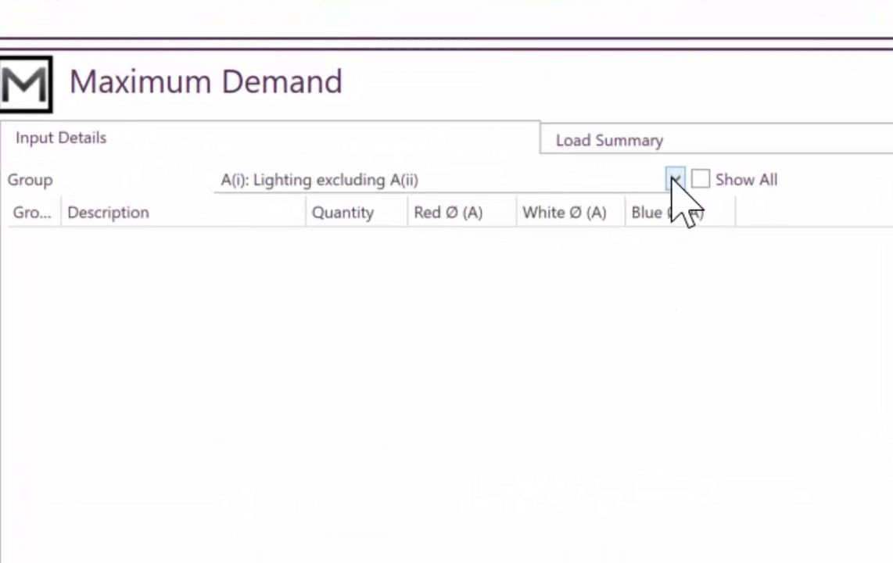
Add an incandescent lighting item described as Lights with quantity 26 to group A(i): Lighting excluding A(ii)
{"action": "left_click", "coordinate": [674, 181]}
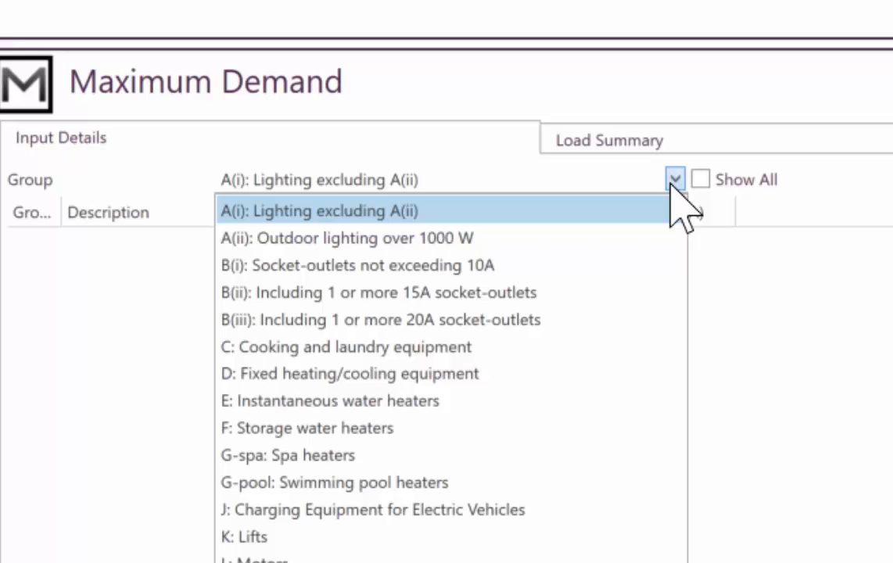
{"action": "left_click", "coordinate": [161, 182]}
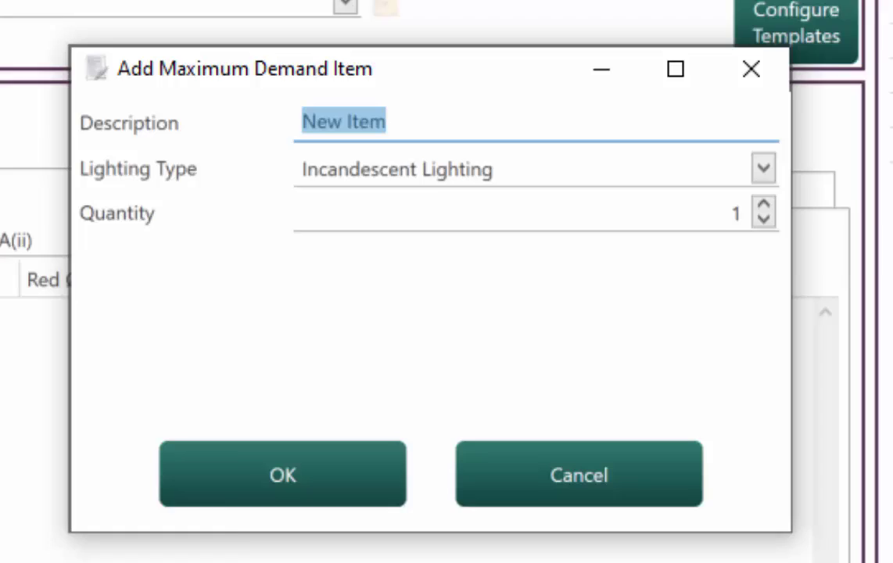
{"action": "type", "text": "Lights"}
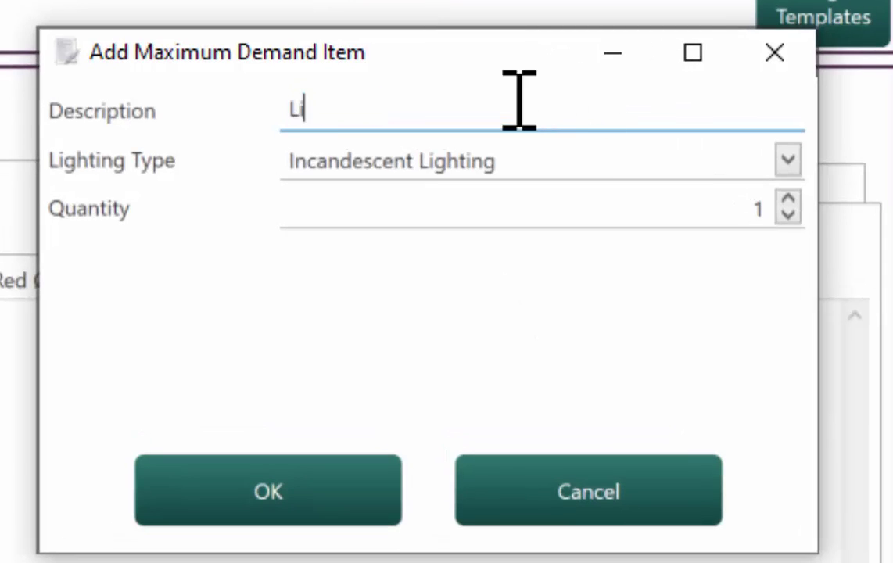
{"action": "key", "text": "Tab"}
{"action": "key", "text": "Tab"}
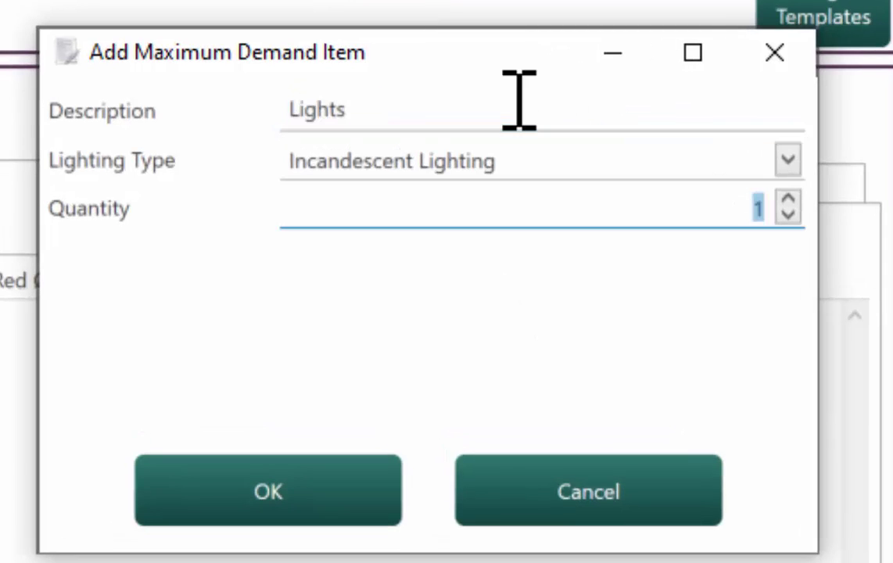
{"action": "type", "text": "26"}
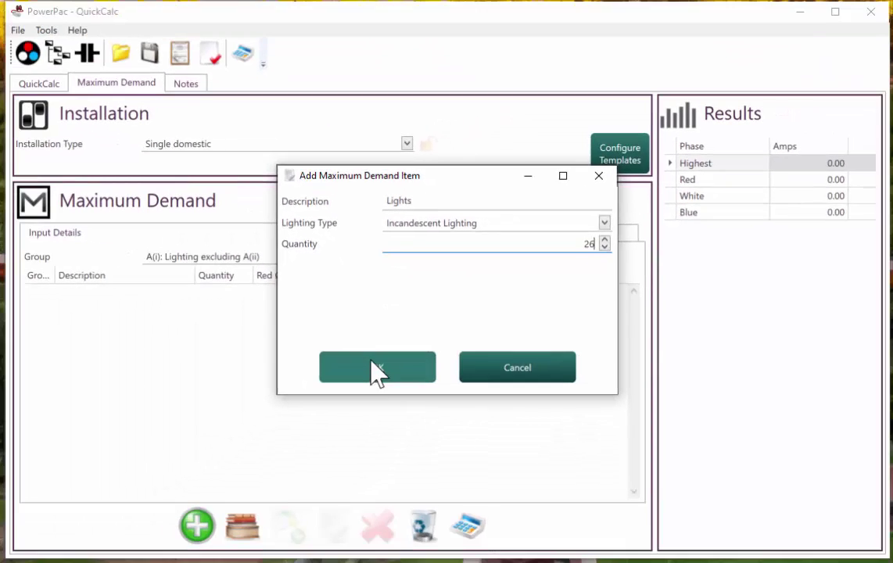
{"action": "left_click", "coordinate": [266, 491]}
Add 24 of the 10a 1 Gang Socket Outlet from the library to group B(i): Socket-outlets not exceeding 10A
{"action": "left_click", "coordinate": [406, 256]}
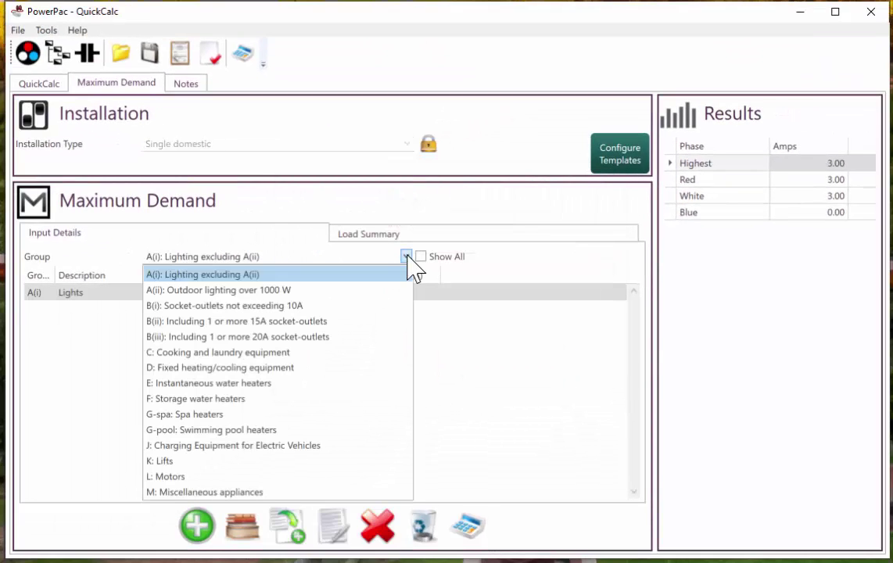
{"action": "left_click", "coordinate": [308, 306]}
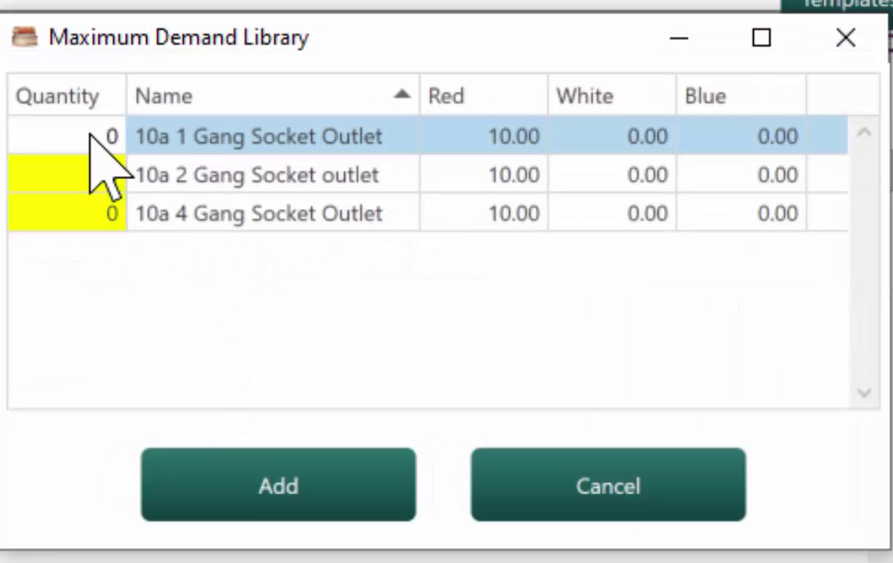
{"action": "left_click", "coordinate": [93, 137]}
{"action": "double_click", "coordinate": [94, 137]}
{"action": "type", "text": "24"}
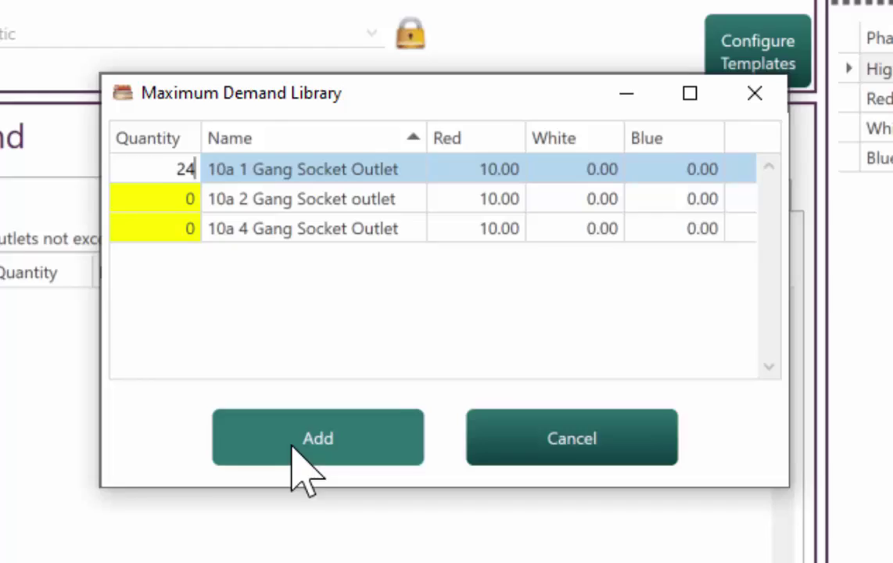
{"action": "left_click", "coordinate": [227, 485]}
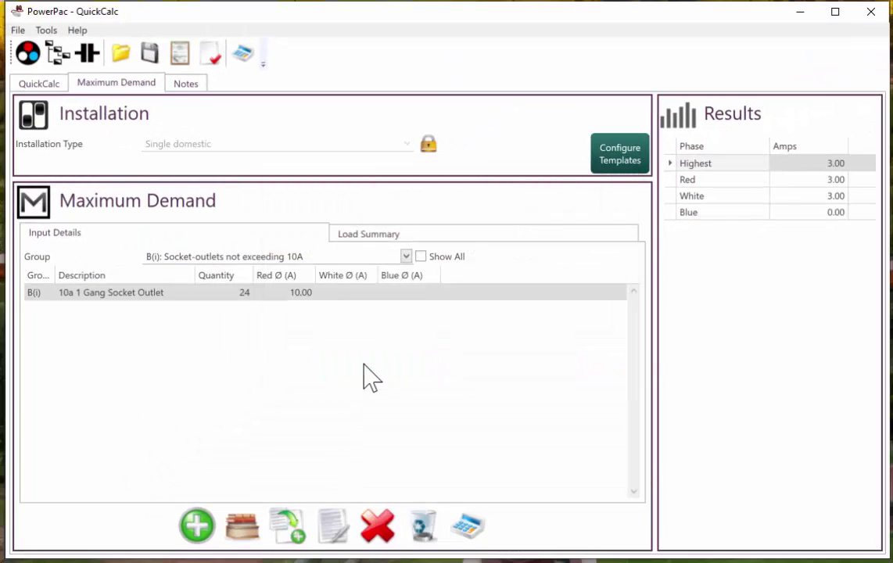
Add one 15a 1ph Socket Outlet from the library to group B(ii): Including 1 or more 15A socket-outlets
{"action": "left_click", "coordinate": [406, 256]}
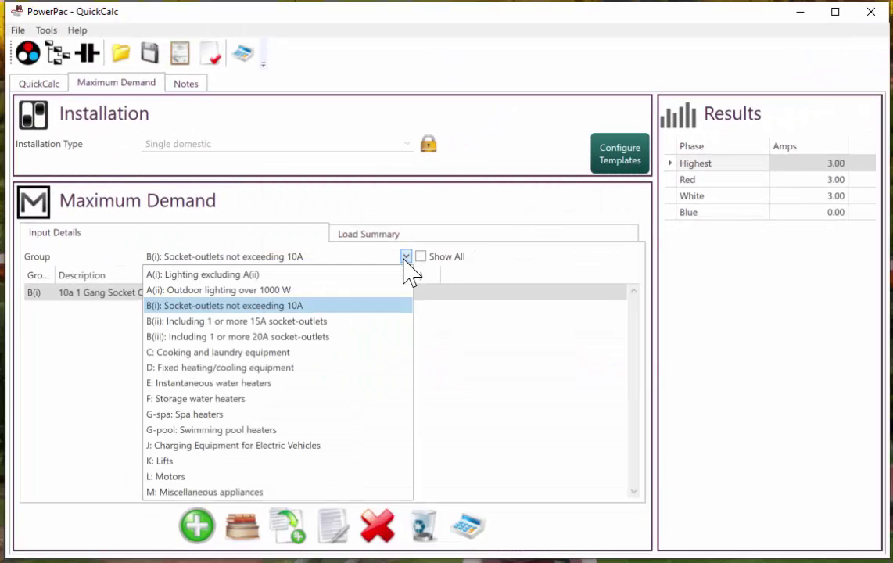
{"action": "left_click", "coordinate": [304, 320]}
{"action": "left_click", "coordinate": [244, 524]}
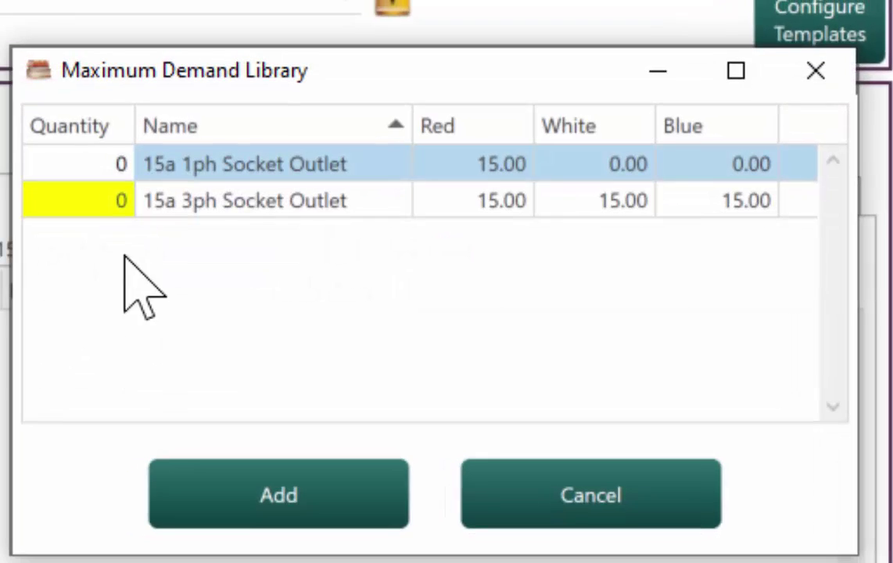
{"action": "left_click", "coordinate": [101, 160]}
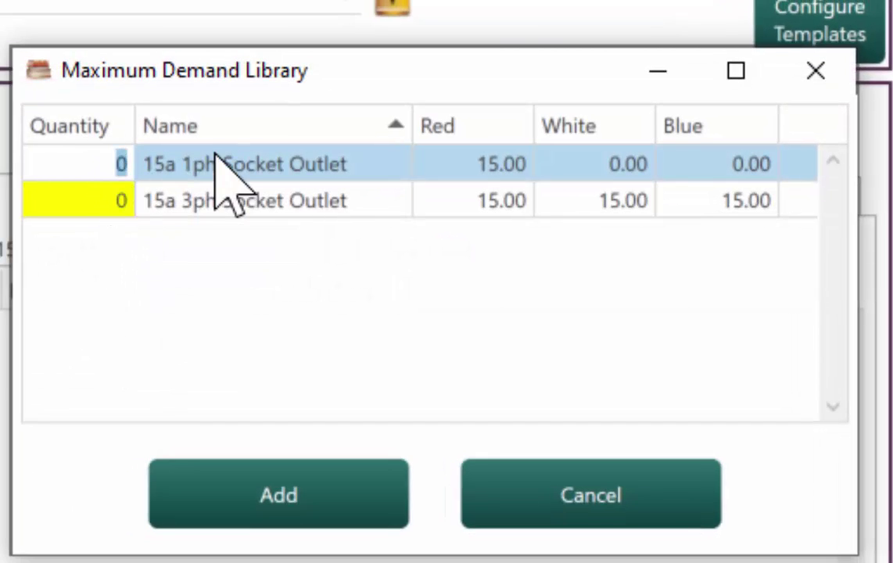
{"action": "type", "text": "1"}
{"action": "left_click", "coordinate": [336, 516]}
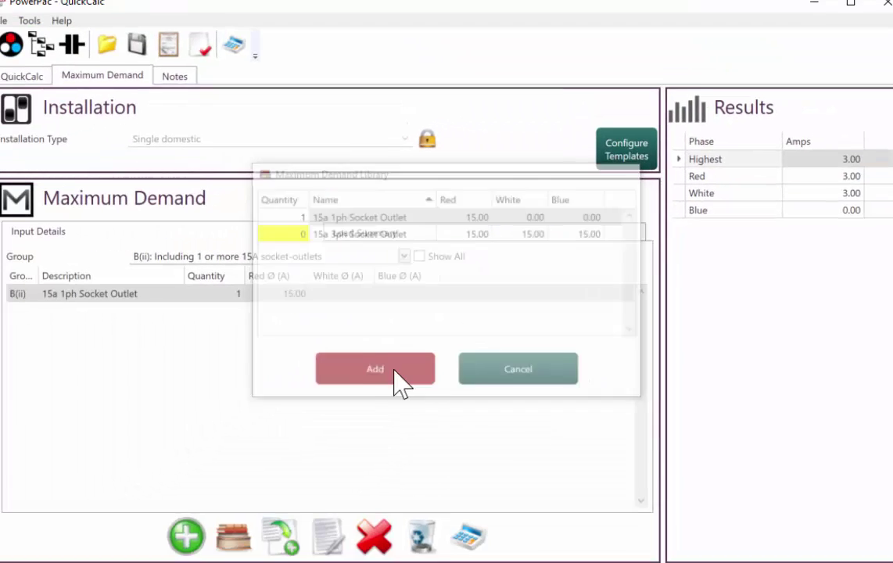
Create a Range item in group C: Cooking and laundry equipment with loads of 5000, 5000 and 6600 on phases 1, 2 and 3
{"action": "left_click", "coordinate": [406, 257]}
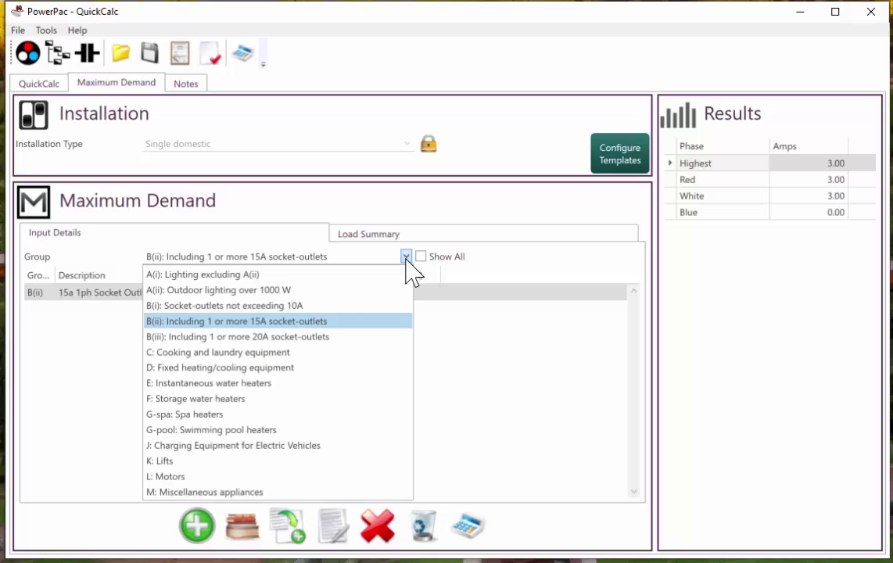
{"action": "left_click", "coordinate": [244, 353]}
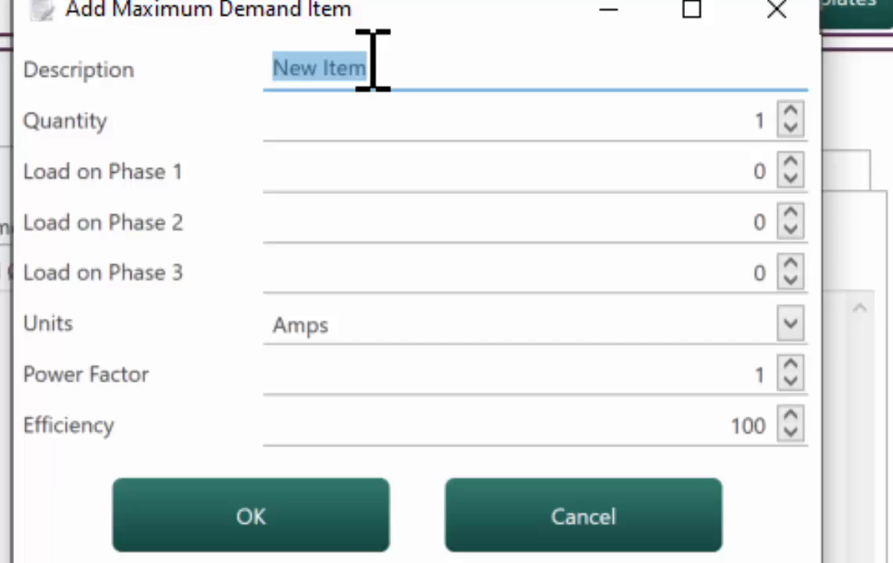
{"action": "type", "text": "Range"}
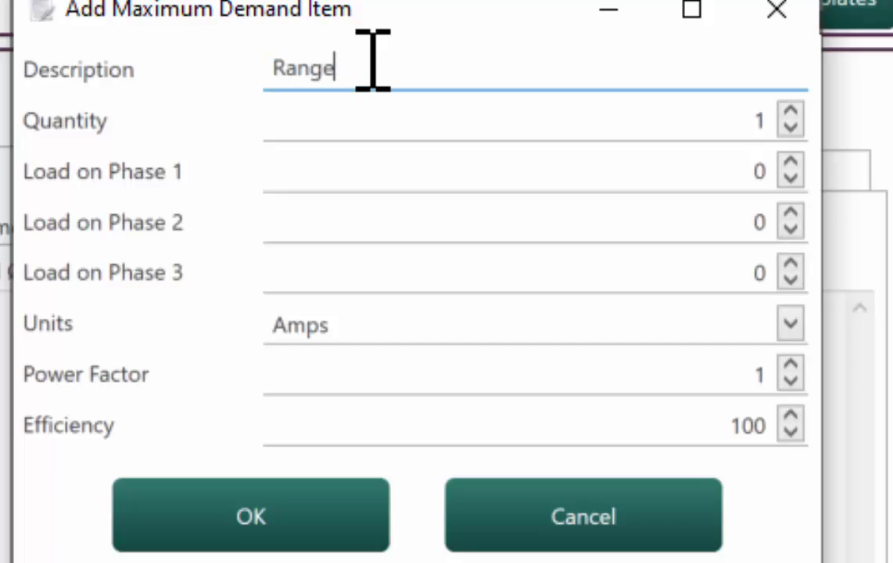
{"action": "key", "text": "Tab"}
{"action": "key", "text": "Tab"}
{"action": "type", "text": "5000"}
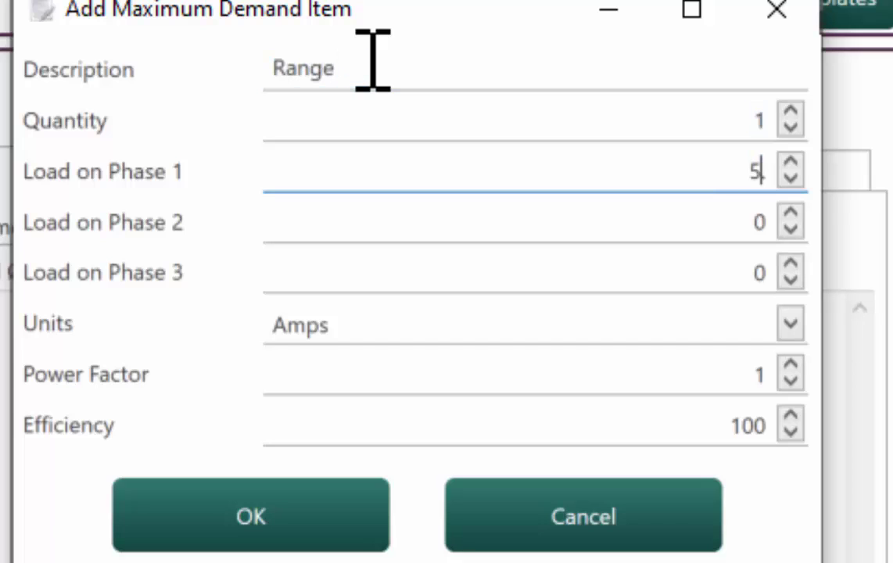
{"action": "key", "text": "Tab"}
{"action": "type", "text": "5000"}
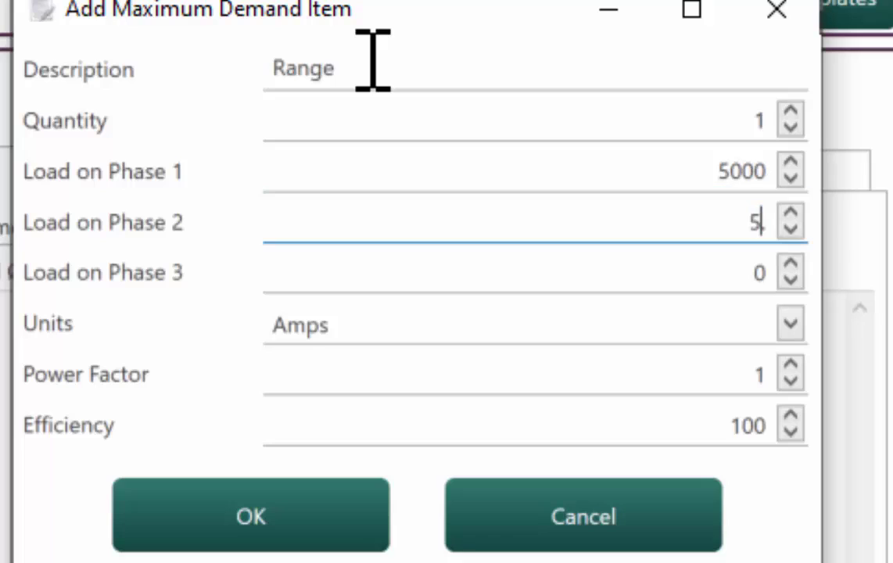
{"action": "key", "text": "Tab"}
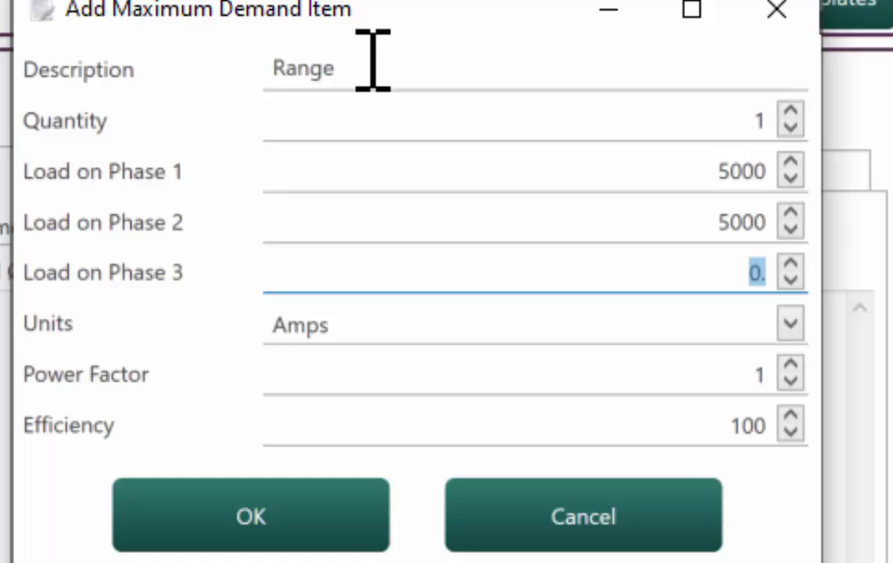
{"action": "type", "text": "6600"}
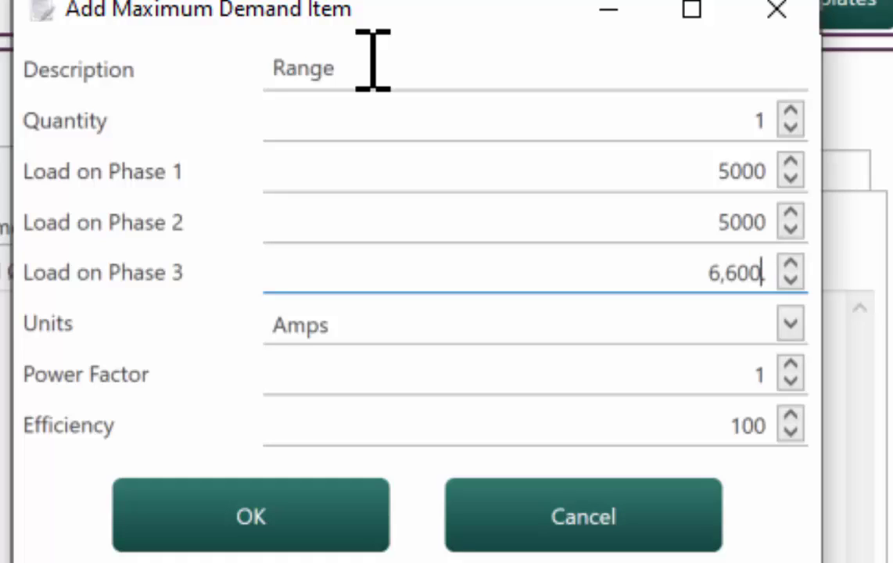
{"action": "key", "text": "Tab"}
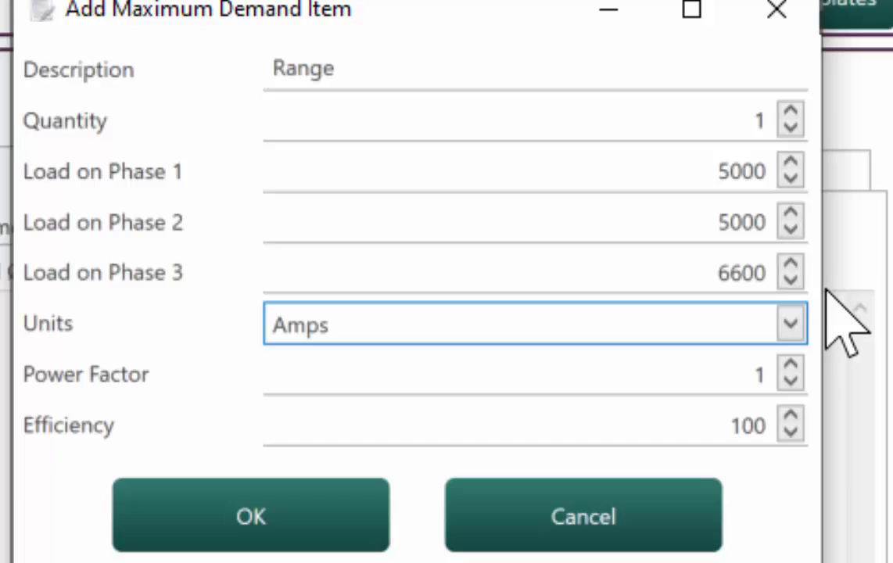
Set the Range item's units to Watts and add it to the maximum demand
{"action": "left_click", "coordinate": [786, 329]}
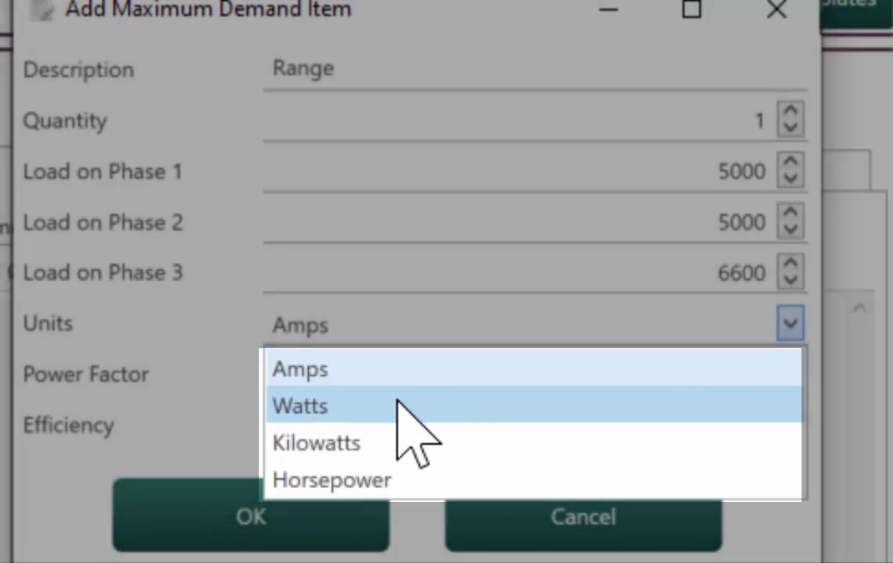
{"action": "left_click", "coordinate": [399, 403]}
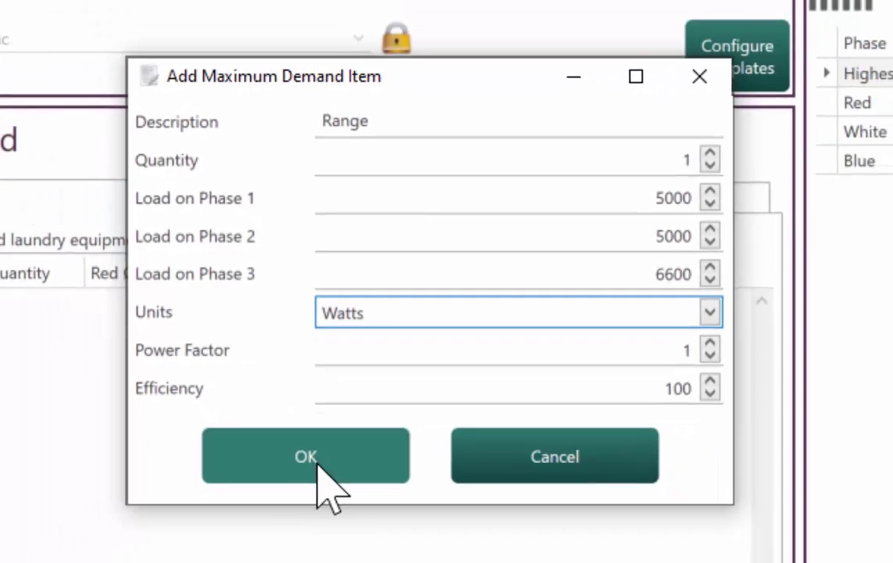
{"action": "left_click", "coordinate": [269, 531]}
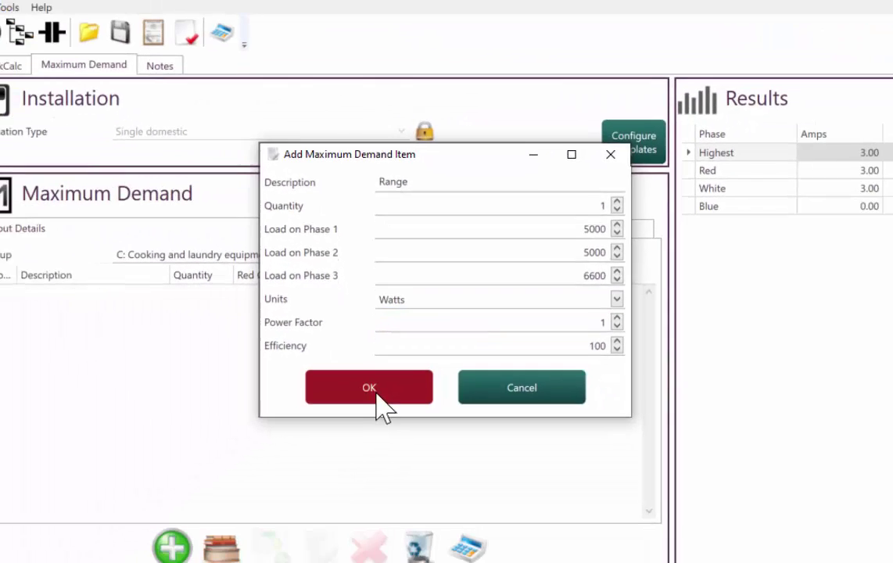
{"action": "left_click", "coordinate": [405, 257]}
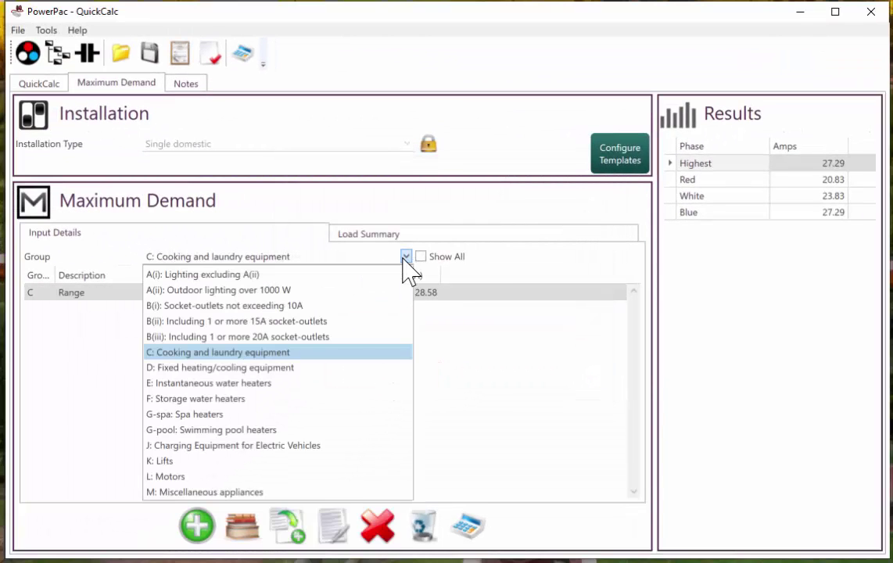
{"action": "left_click", "coordinate": [264, 383]}
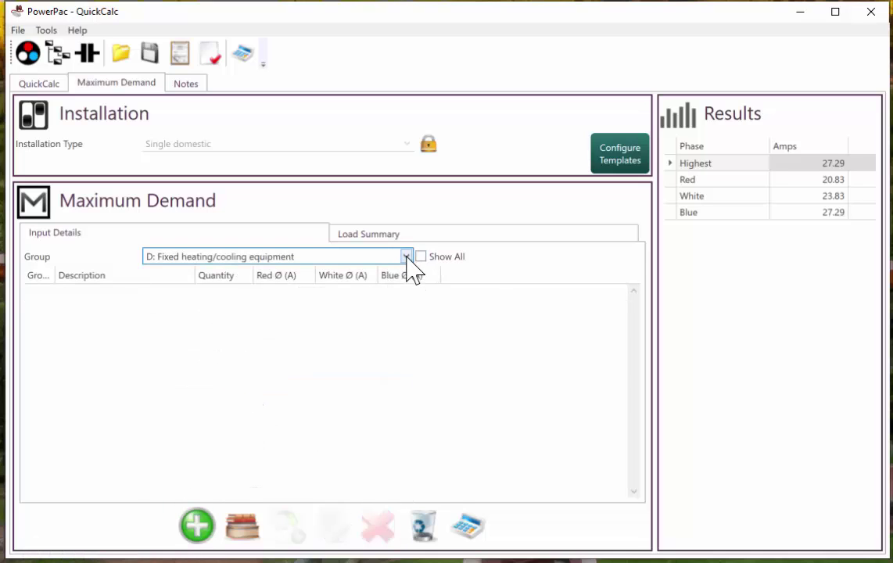
{"action": "left_click", "coordinate": [407, 258]}
{"action": "left_click", "coordinate": [276, 350]}
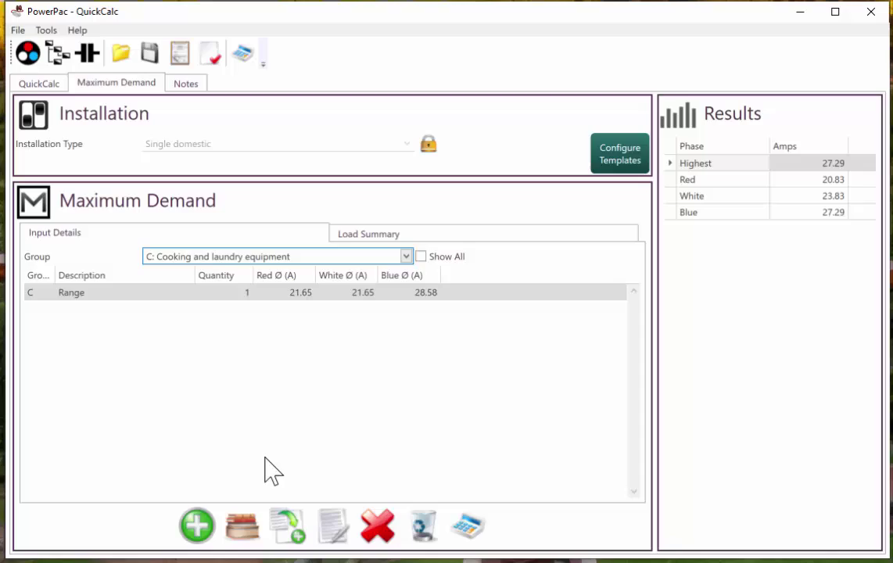
Add a Dryer item with a 3600 Watt load on phase 1 to group C: Cooking and laundry equipment
{"action": "left_click", "coordinate": [197, 525]}
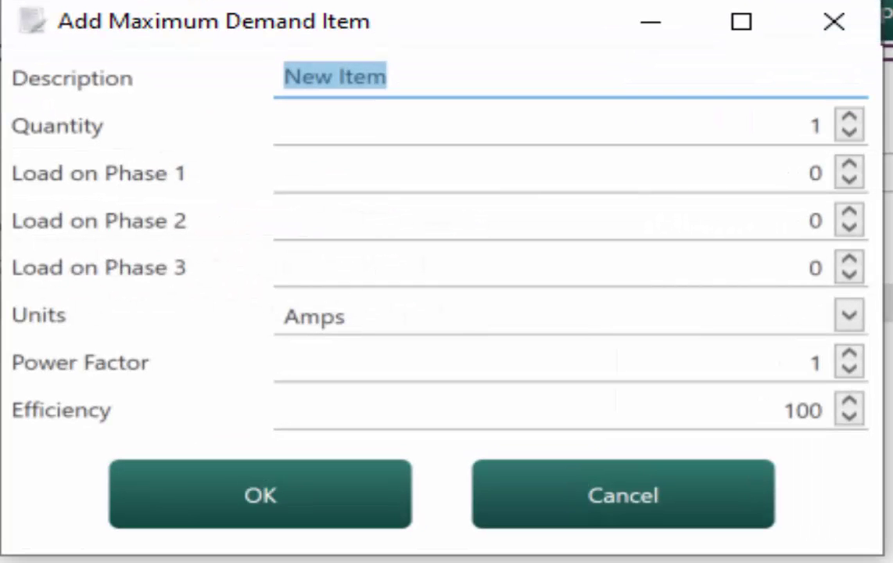
{"action": "type", "text": "Dryer"}
{"action": "key", "text": "Tab"}
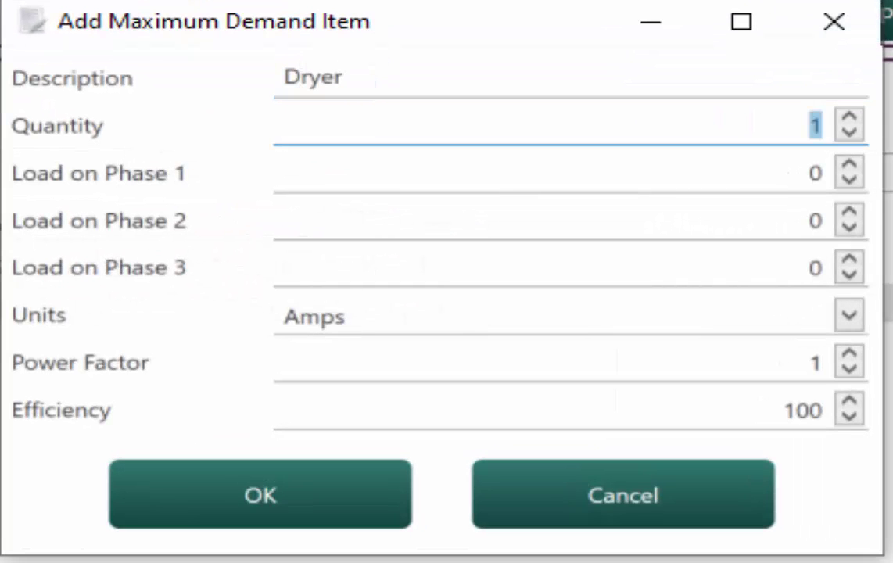
{"action": "key", "text": "Tab"}
{"action": "type", "text": "3600"}
{"action": "key", "text": "Tab"}
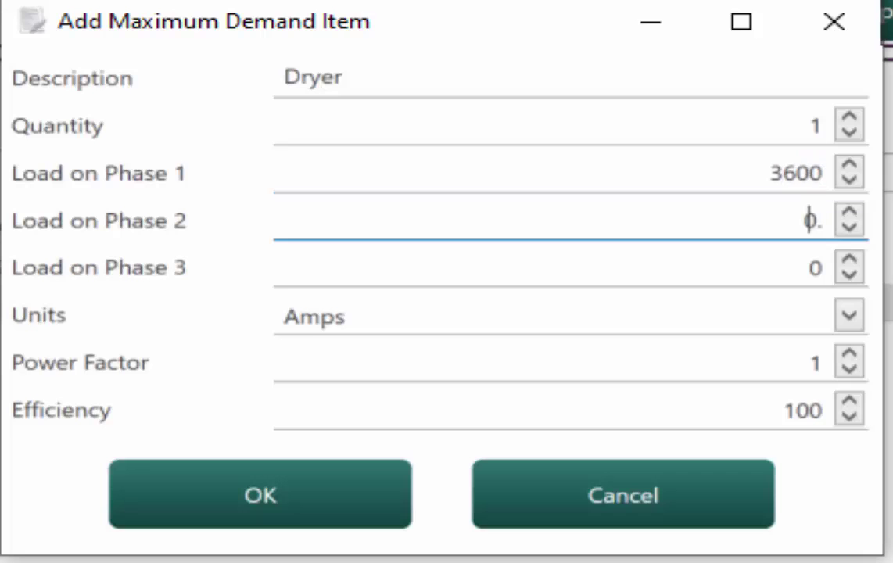
{"action": "key", "text": "Tab"}
{"action": "key", "text": "Tab"}
{"action": "key", "text": "Down"}
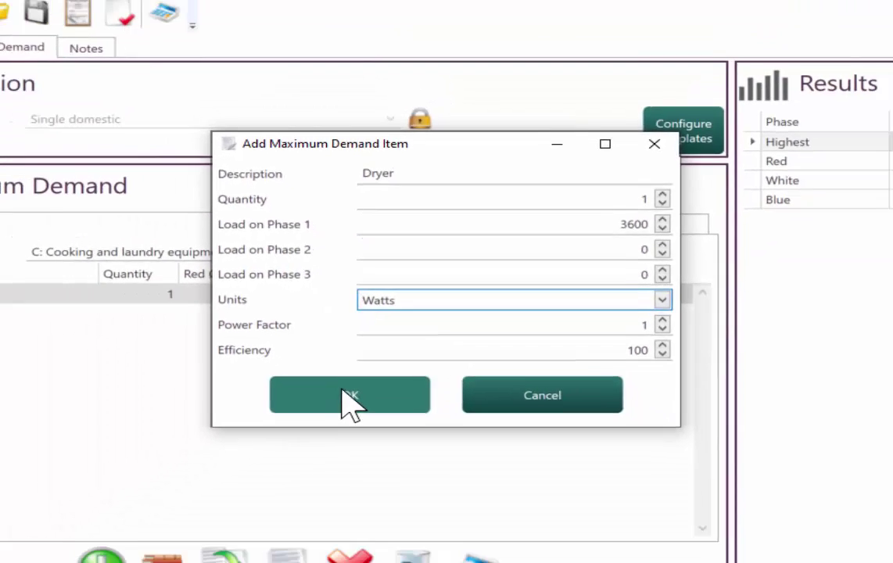
{"action": "left_click", "coordinate": [262, 489]}
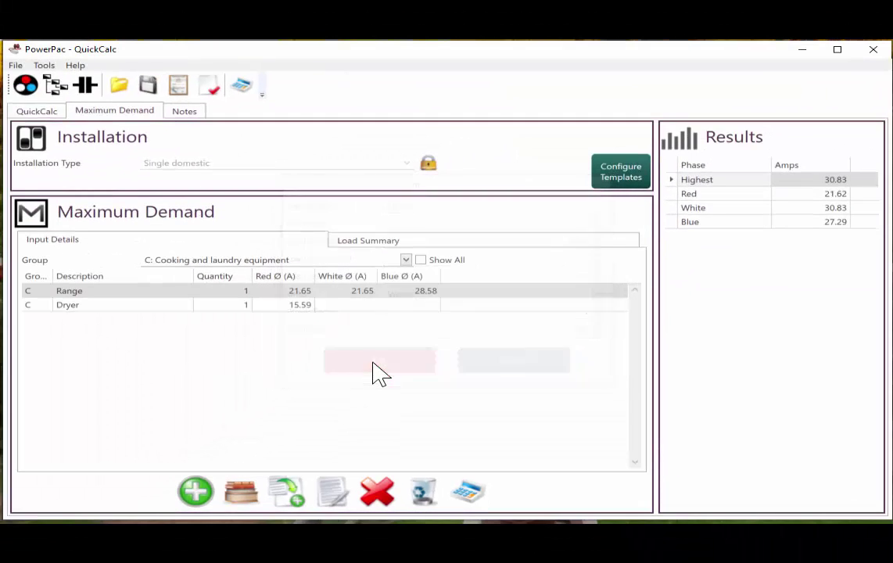
Create an Air Con item in group D: Fixed heating/cooling equipment with a load of 4000 on phase 1
{"action": "left_click", "coordinate": [405, 259]}
{"action": "left_click", "coordinate": [259, 358]}
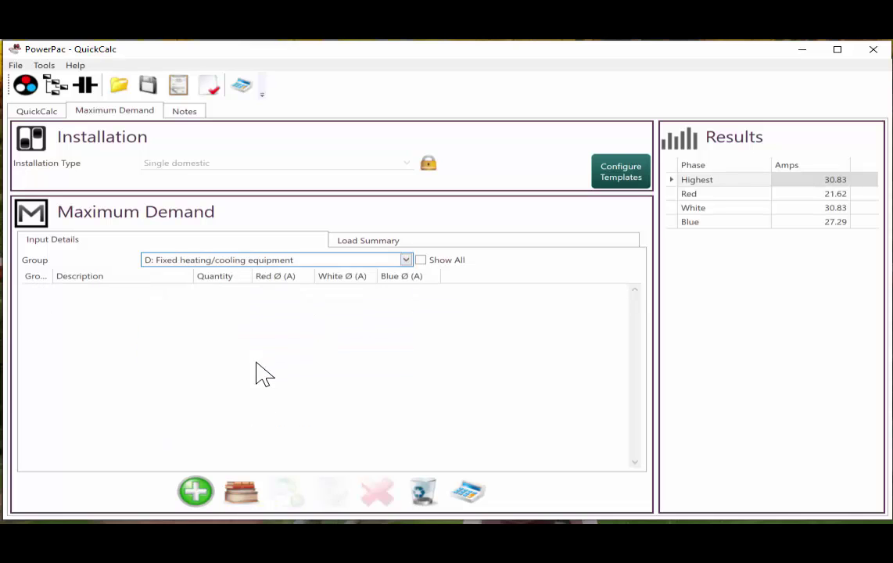
{"action": "left_click", "coordinate": [194, 491]}
{"action": "type", "text": "A"}
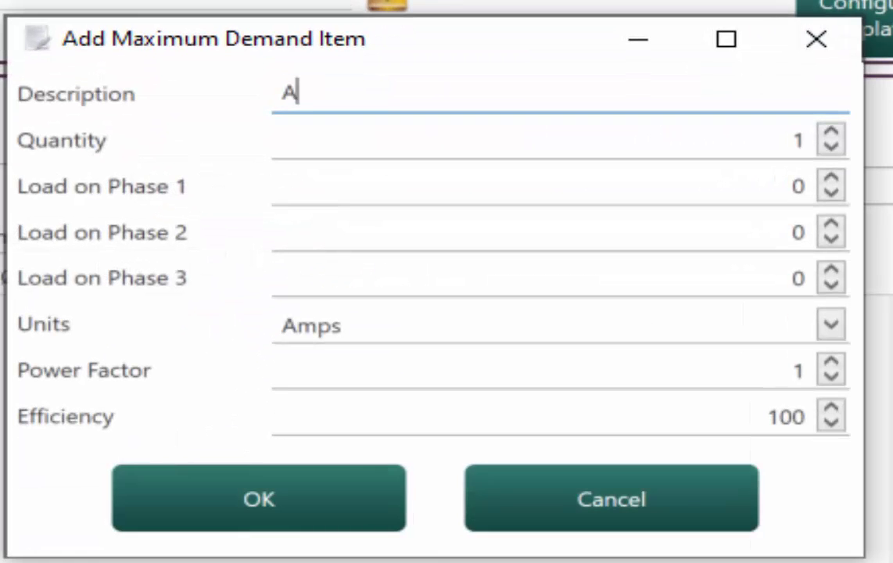
{"action": "type", "text": "ir Con"}
{"action": "key", "text": "Tab"}
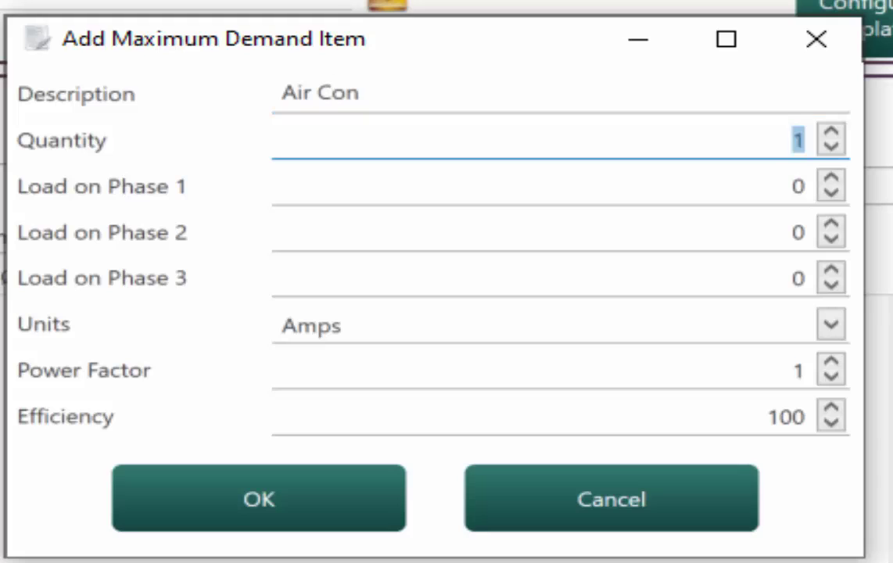
{"action": "key", "text": "Tab"}
{"action": "type", "text": "4000"}
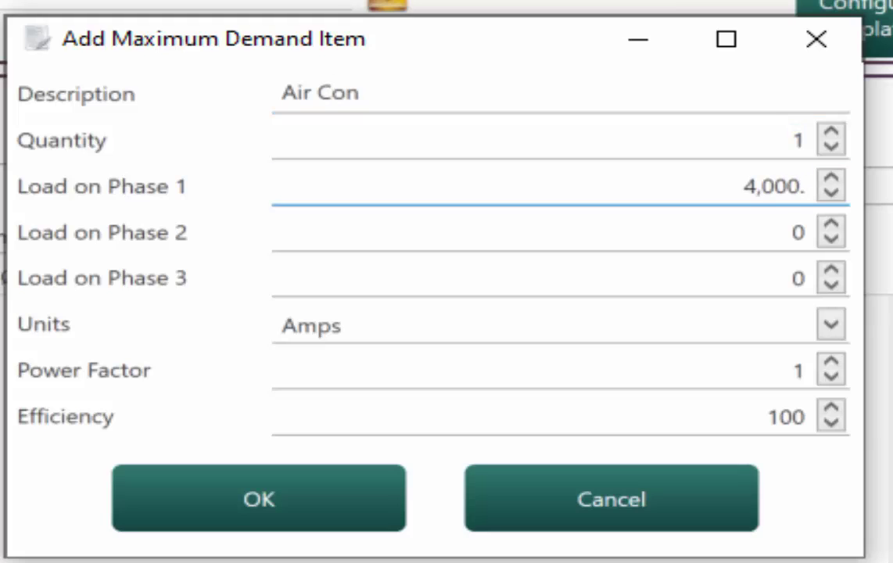
Set the Air Con item's units to Watts and add it to the maximum demand
{"action": "key", "text": "Tab"}
{"action": "key", "text": "Tab"}
{"action": "key", "text": "Tab"}
{"action": "key", "text": "Down"}
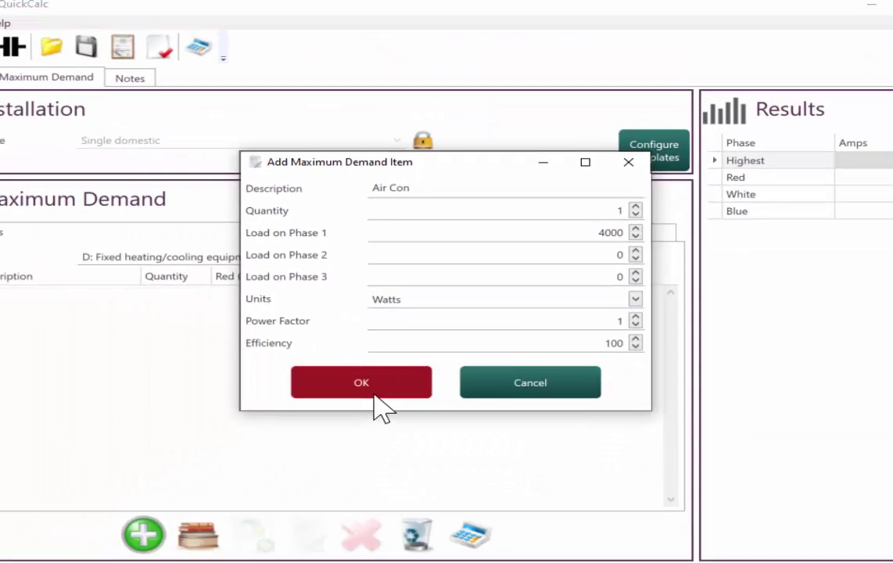
{"action": "left_click", "coordinate": [286, 516]}
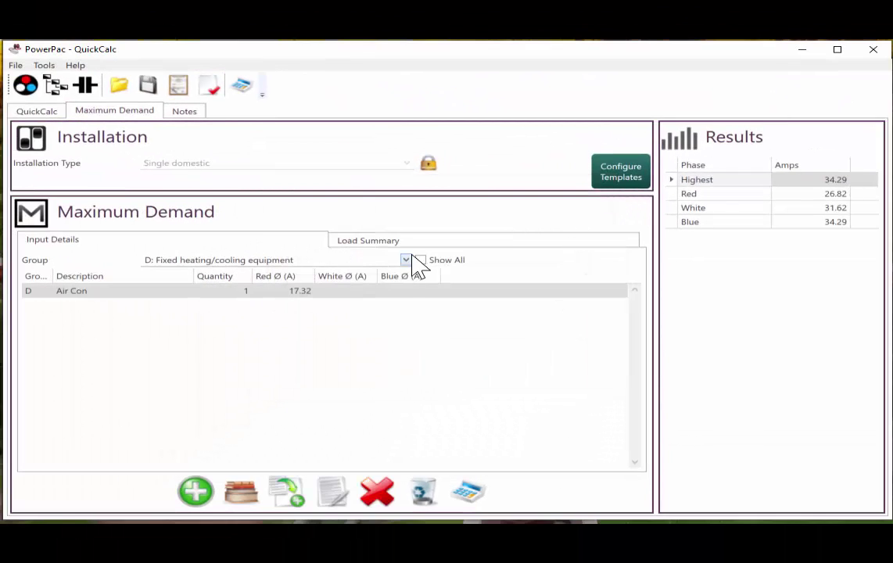
Start a new item described as Hot water in group E: Instantaneous water heaters
{"action": "left_click", "coordinate": [407, 261]}
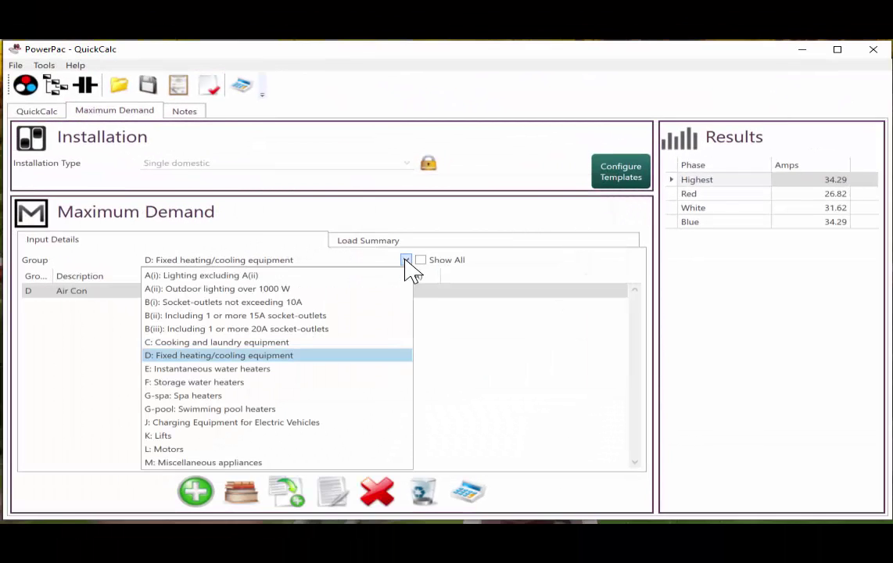
{"action": "left_click", "coordinate": [246, 369]}
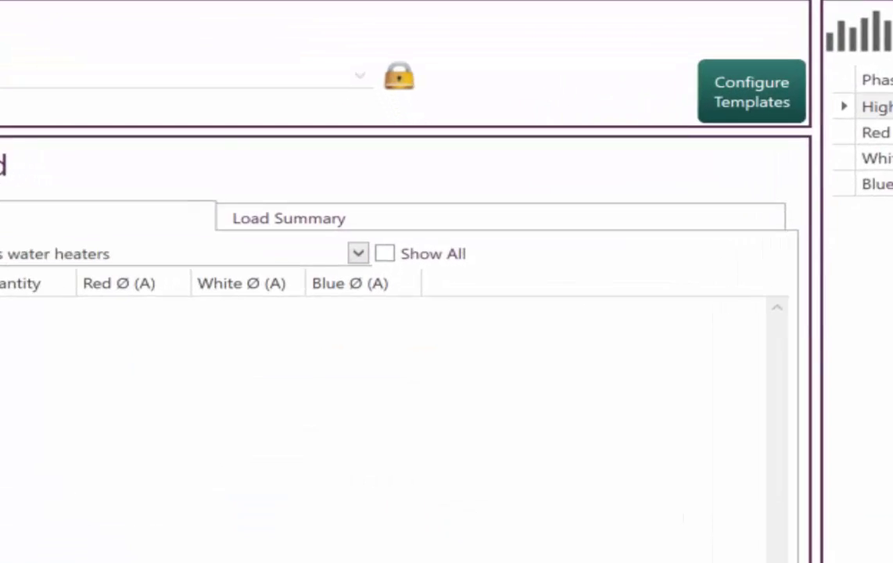
{"action": "left_click", "coordinate": [195, 491]}
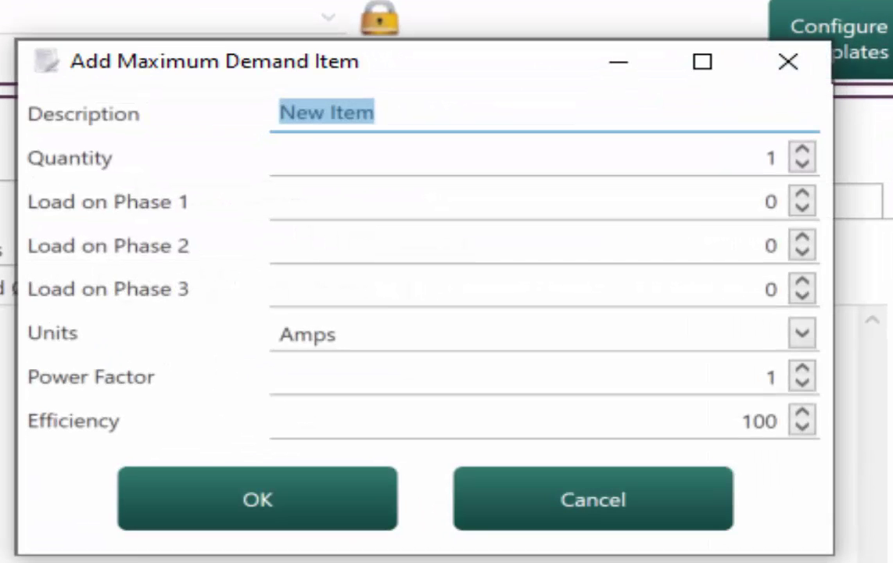
{"action": "type", "text": "Hot"}
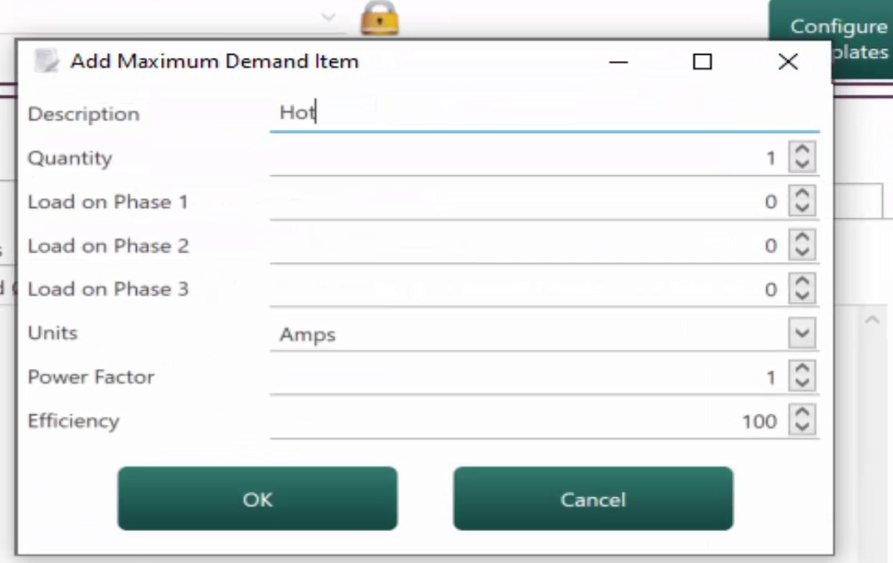
{"action": "type", "text": " water"}
{"action": "key", "text": "Tab"}
{"action": "key", "text": "Tab"}
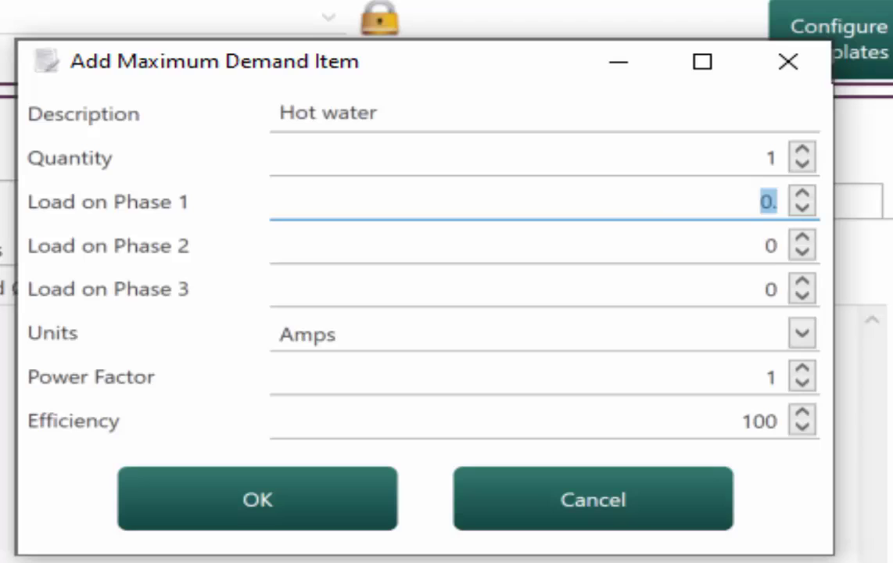
Enter a load of 4320 on each of the three phases for the Hot water item
{"action": "type", "text": "423"}
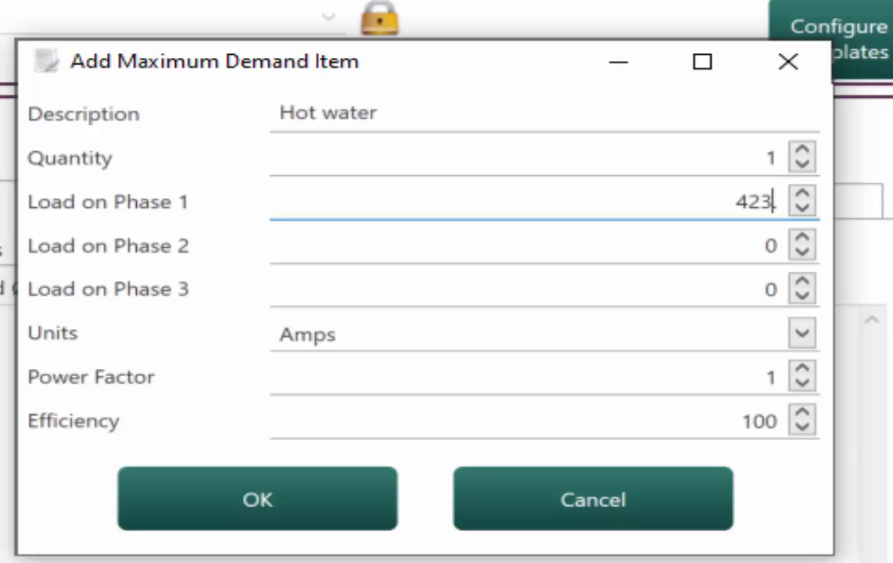
{"action": "key", "text": "BackSpace"}
{"action": "key", "text": "BackSpace"}
{"action": "type", "text": "."}
{"action": "type", "text": "320"}
{"action": "key", "text": "Tab"}
{"action": "type", "text": "432"}
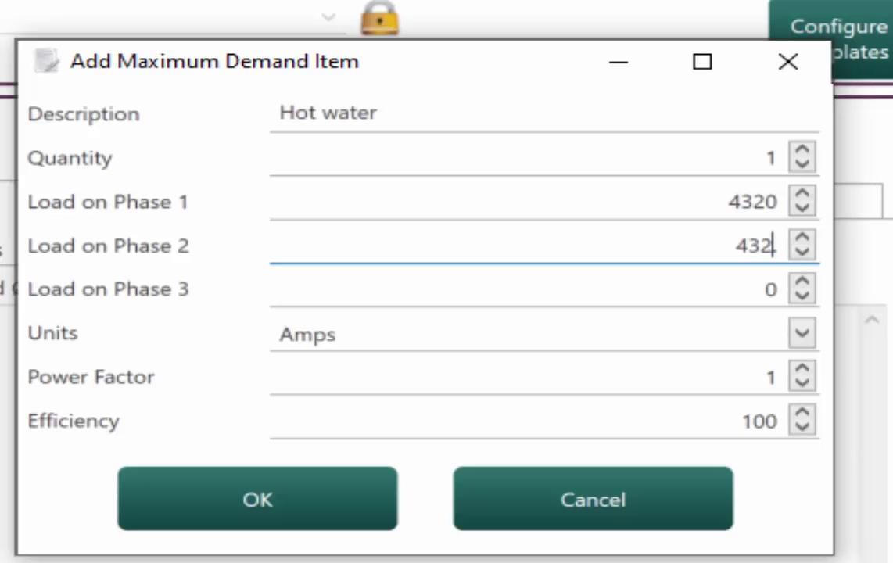
{"action": "type", "text": "0"}
{"action": "key", "text": "Tab"}
{"action": "type", "text": "4320"}
Set the Hot water item's units to Watts and add it to the maximum demand
{"action": "key", "text": "Tab"}
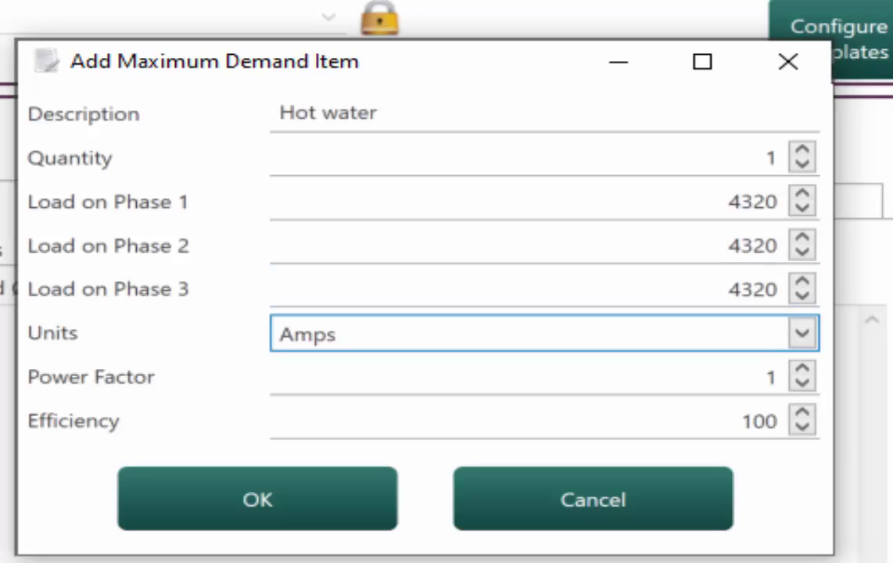
{"action": "key", "text": "Down"}
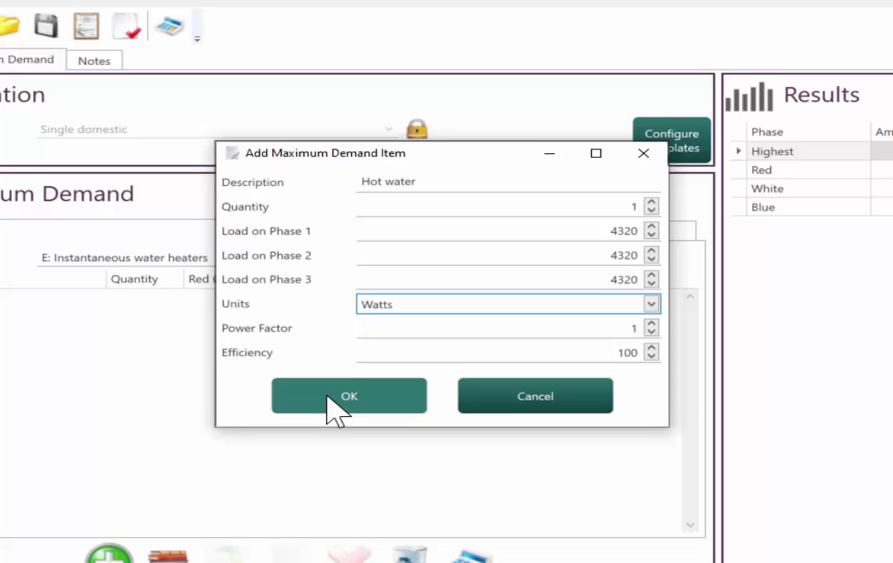
{"action": "left_click", "coordinate": [223, 496]}
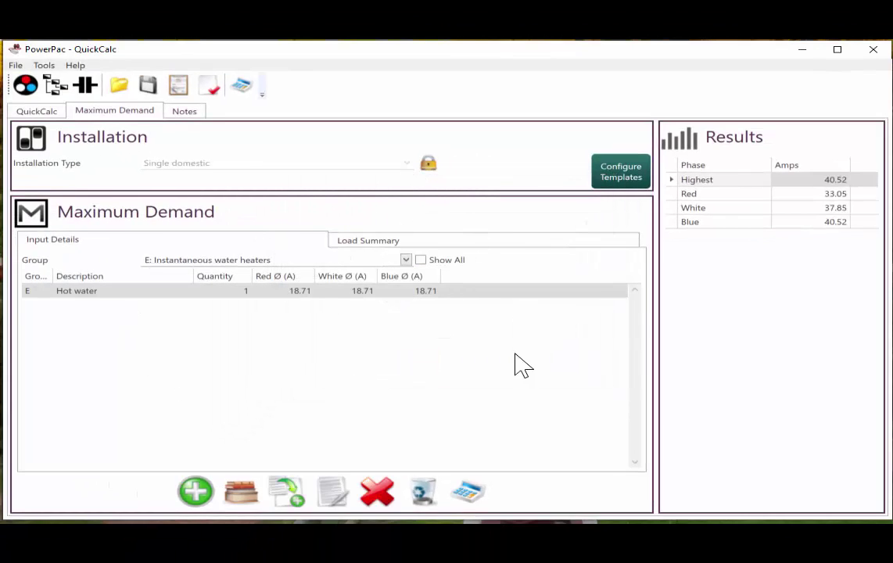
Calculate the maximum demand and nominate the Blue phase for the Total Lighting load in the load summary
{"action": "left_click", "coordinate": [469, 492]}
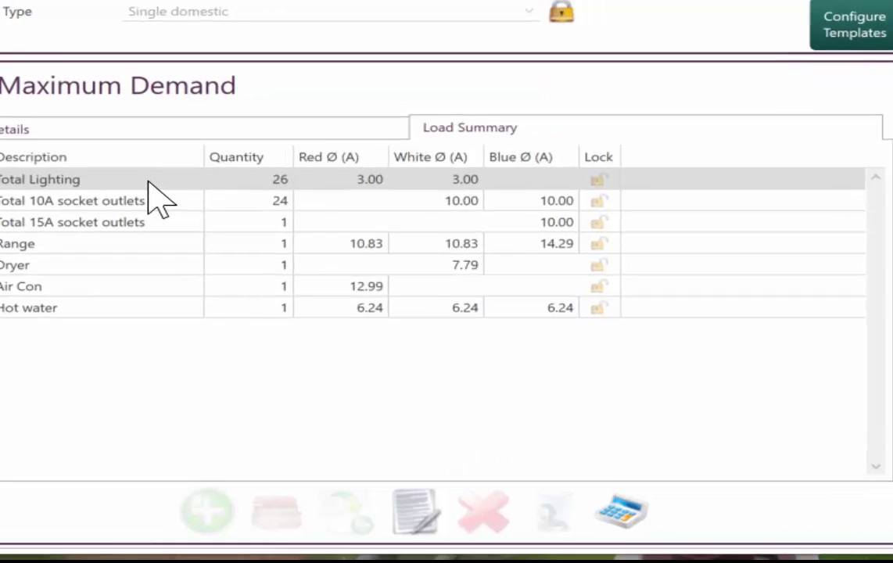
{"action": "double_click", "coordinate": [219, 165]}
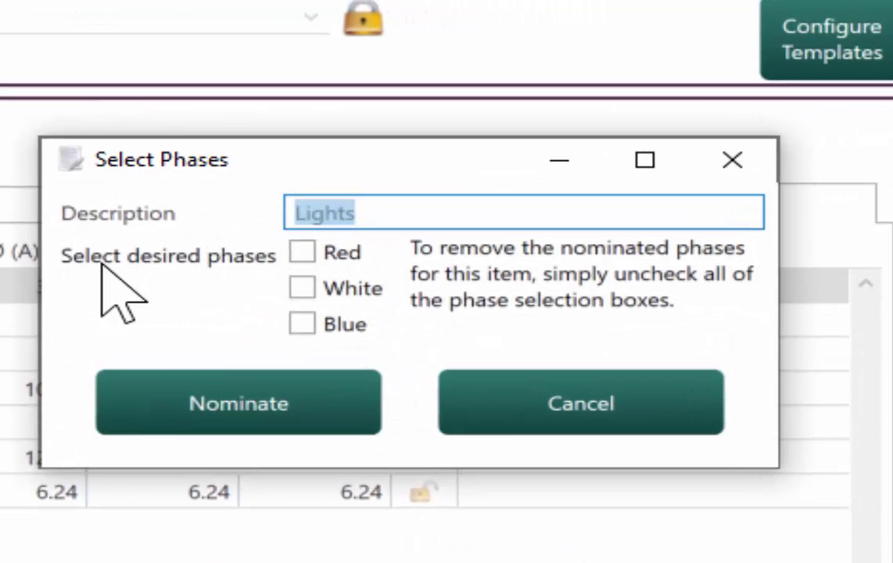
{"action": "left_click", "coordinate": [308, 323]}
{"action": "left_click", "coordinate": [258, 401]}
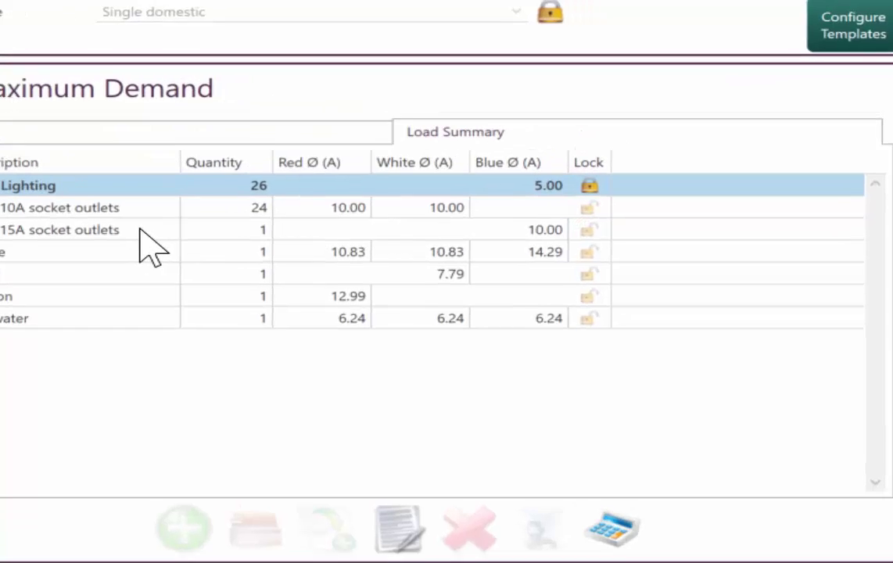
Nominate the Red phase for the Total 15A socket outlets load in the load summary
{"action": "double_click", "coordinate": [209, 208]}
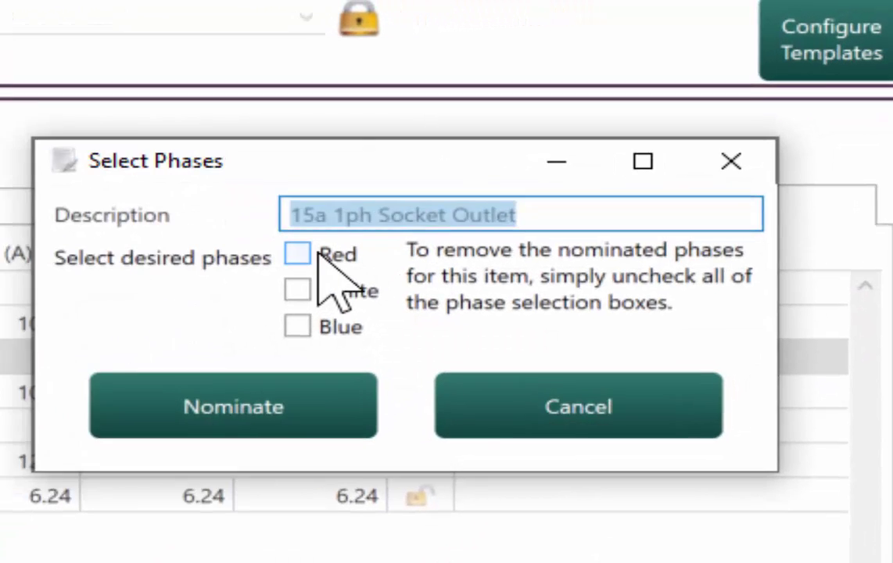
{"action": "left_click", "coordinate": [297, 253]}
{"action": "left_click", "coordinate": [295, 423]}
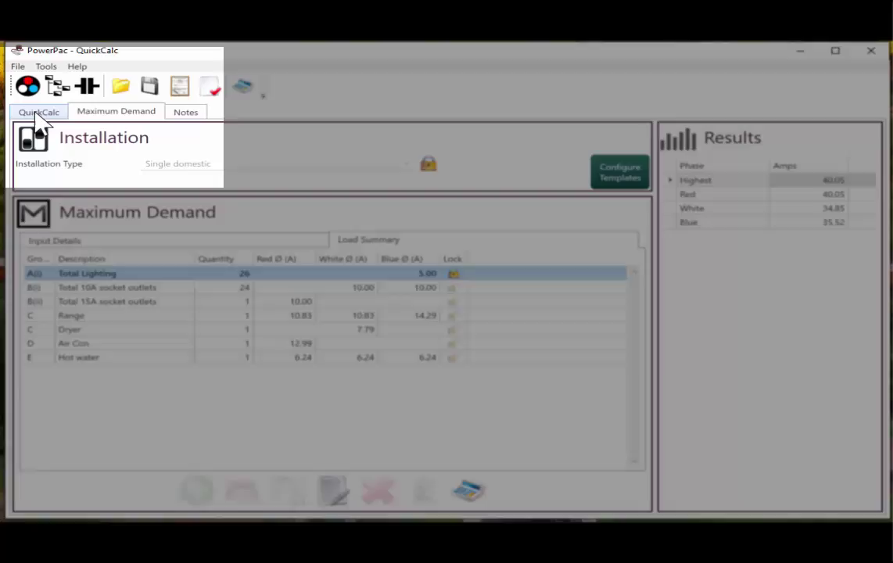
Make the QuickCalc cable calculation use the load from Maximum Demand and set its power factor to 0.95
{"action": "left_click", "coordinate": [39, 113]}
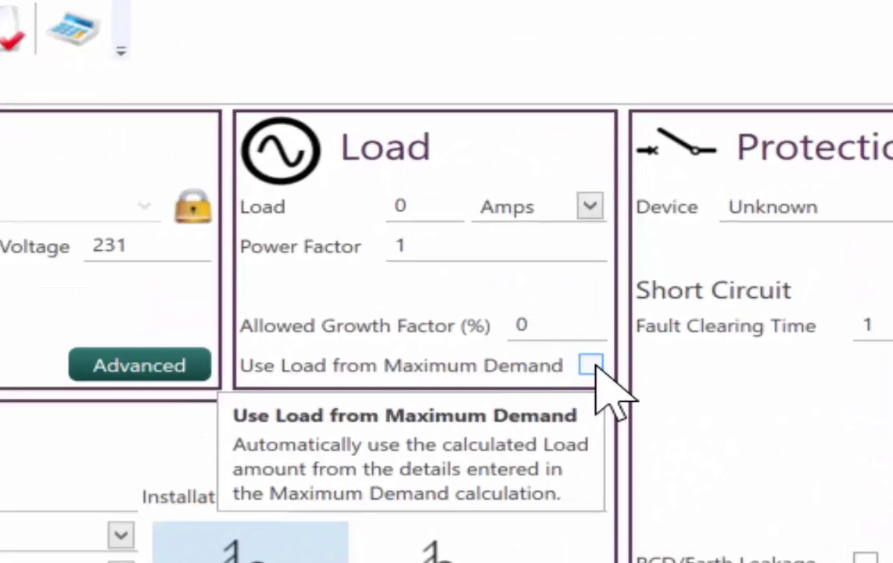
{"action": "left_click", "coordinate": [593, 366]}
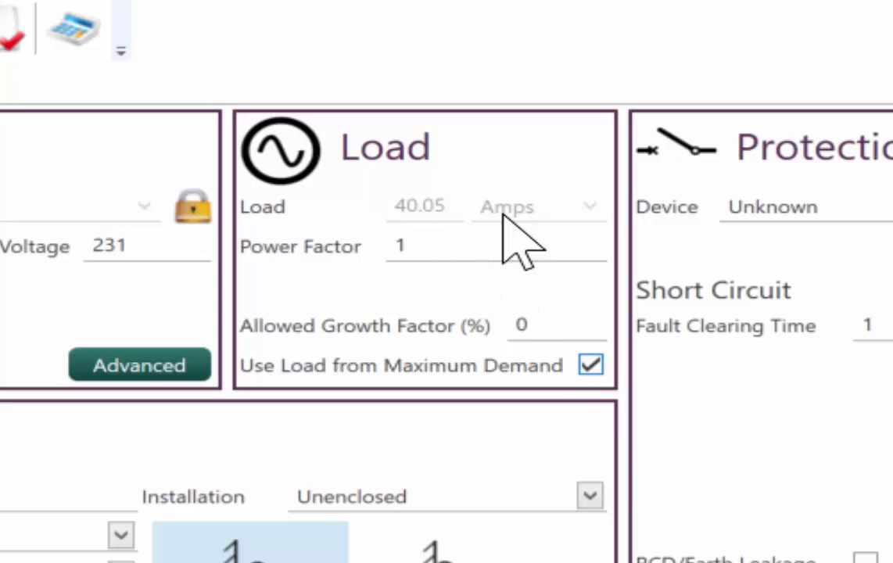
{"action": "left_click", "coordinate": [477, 245]}
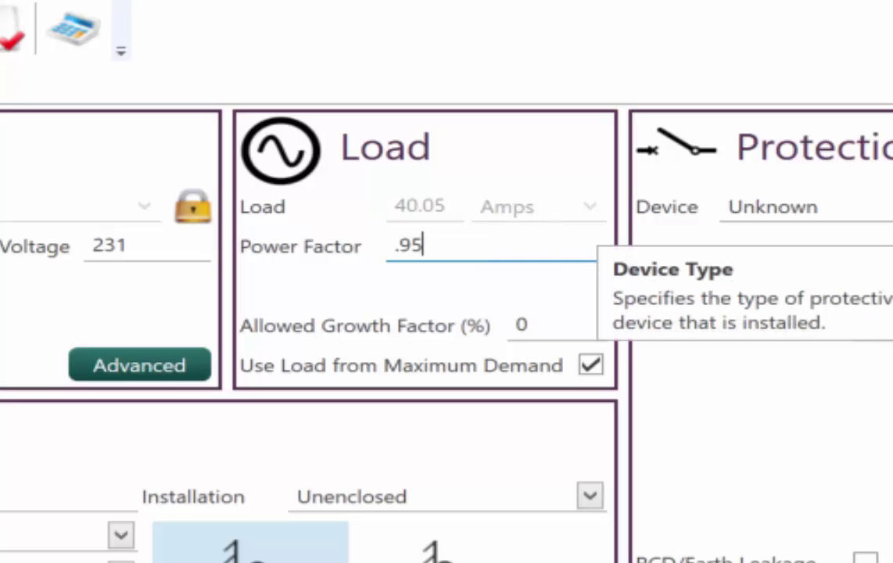
Set the protection device to a C Curve Breaker and choose its nominal rating
{"action": "left_click", "coordinate": [892, 206]}
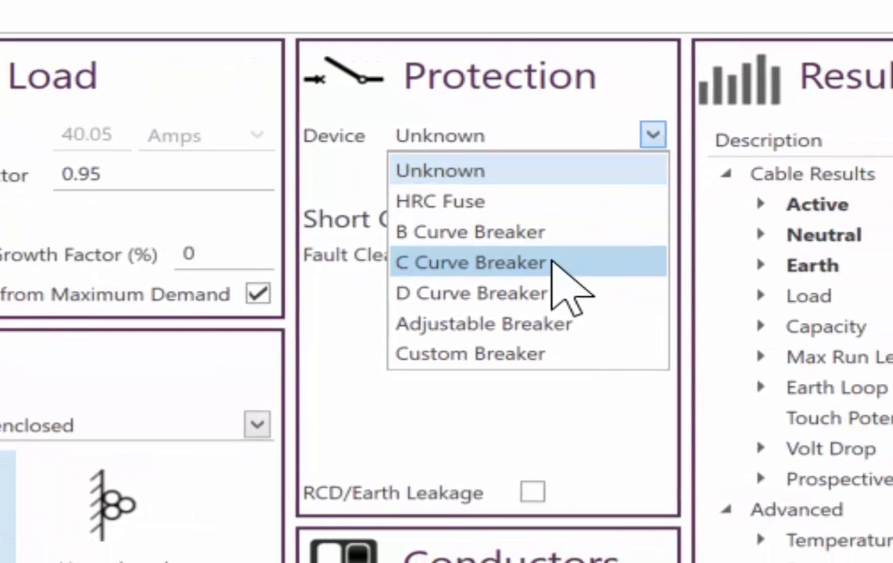
{"action": "left_click", "coordinate": [552, 262]}
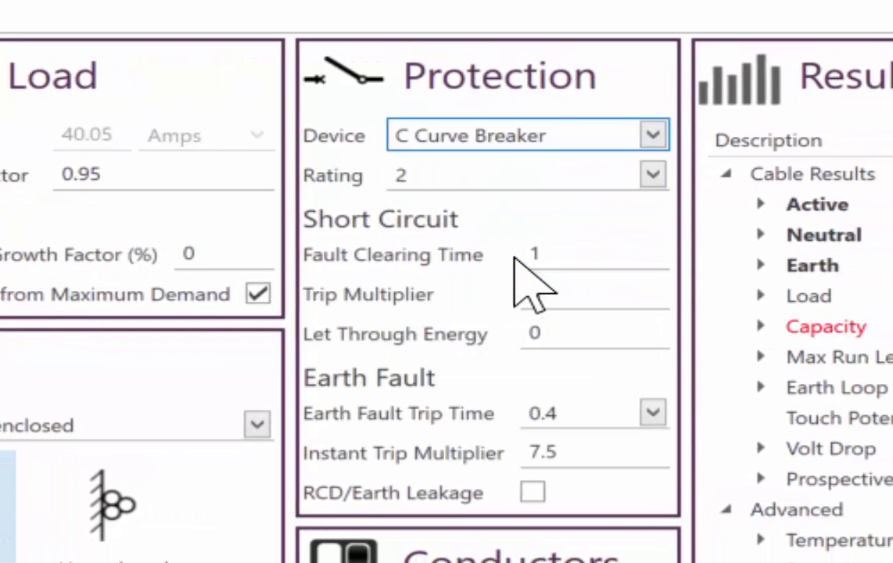
{"action": "left_click", "coordinate": [651, 175]}
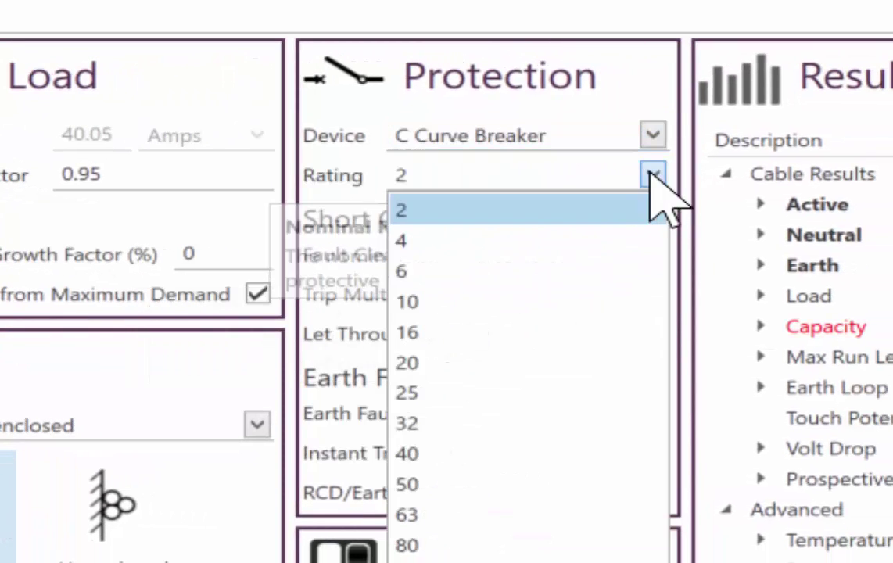
{"action": "left_click", "coordinate": [469, 500]}
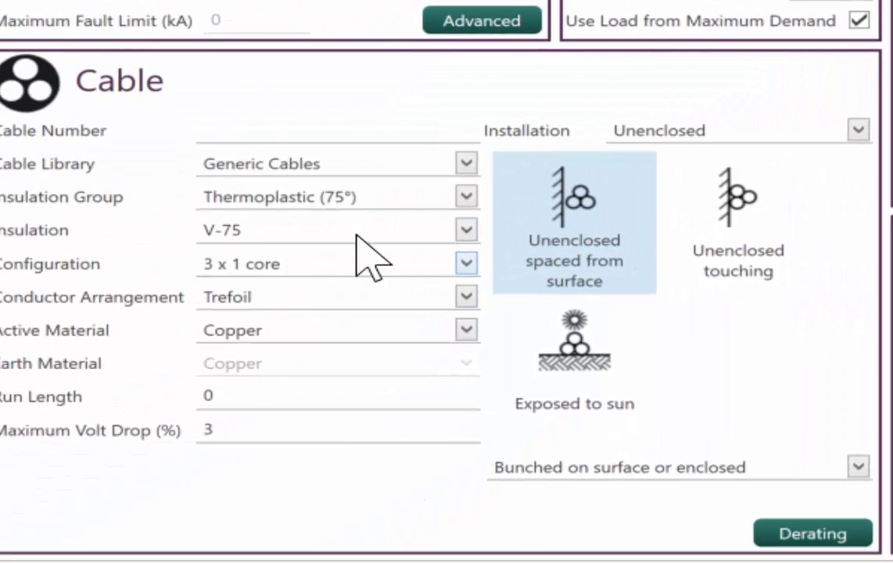
Set the cable's insulation group to XLPE/Elastomer (90°) and its configuration to 3 x 1 core, keeping the Flat conductor arrangement
{"action": "left_click", "coordinate": [466, 199]}
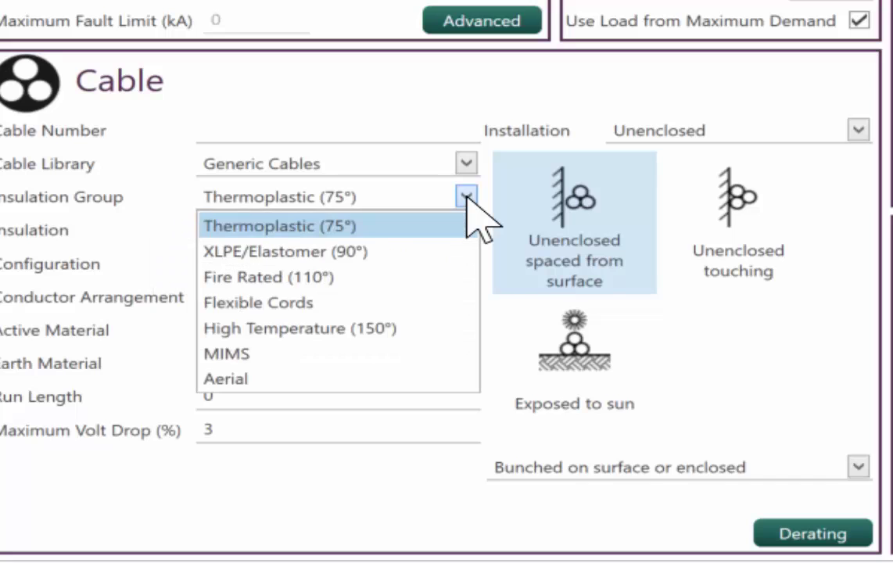
{"action": "left_click", "coordinate": [330, 251]}
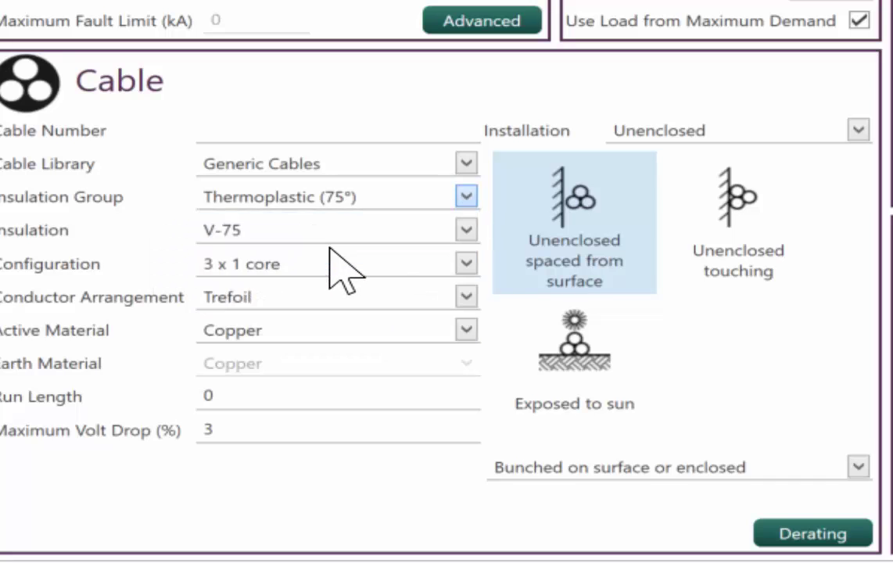
{"action": "left_click", "coordinate": [466, 264]}
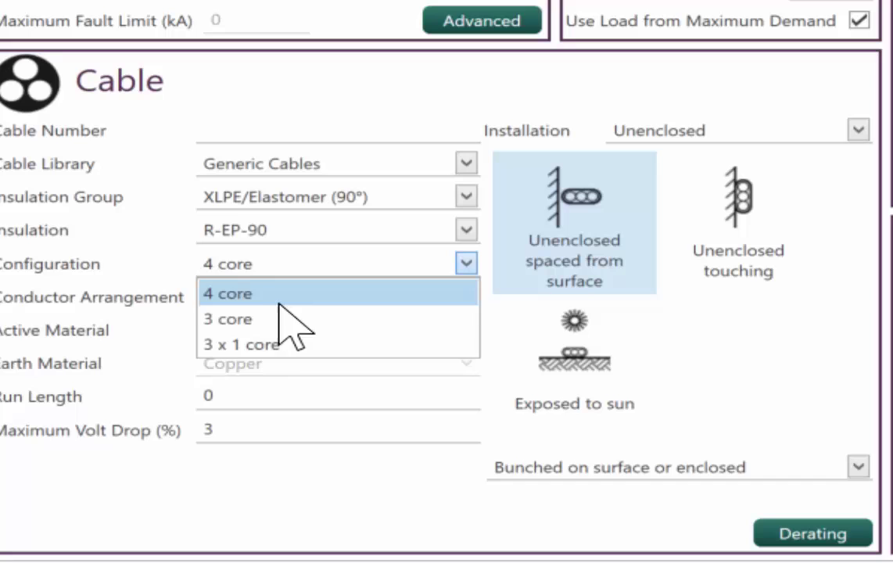
{"action": "left_click", "coordinate": [263, 349]}
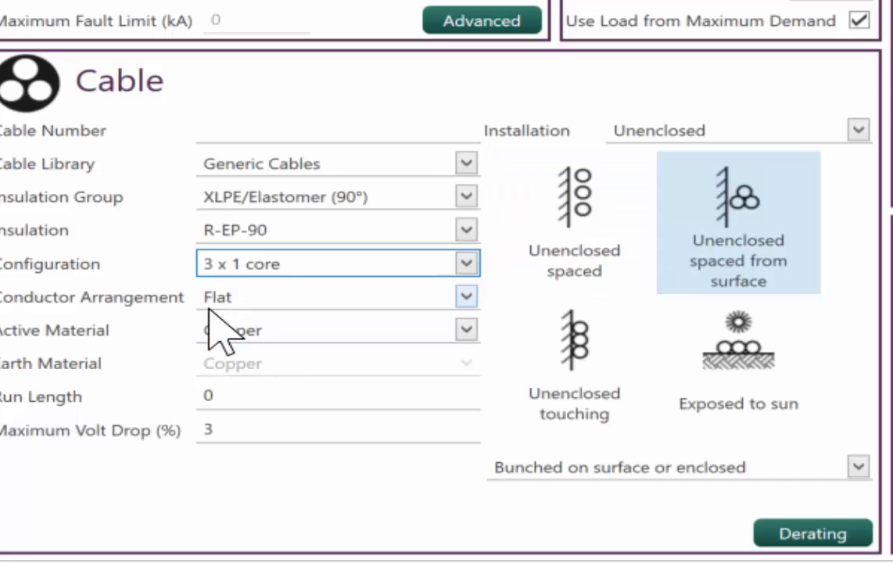
{"action": "left_click", "coordinate": [466, 297]}
{"action": "left_click", "coordinate": [469, 301]}
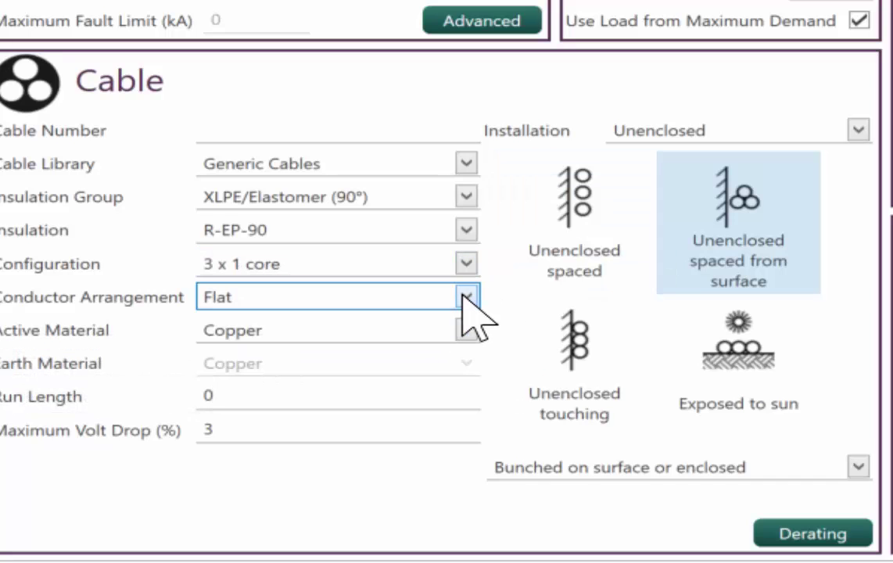
Set the cable run length to 60 and the installation method to Underground in wiring enclosure
{"action": "left_click", "coordinate": [275, 395]}
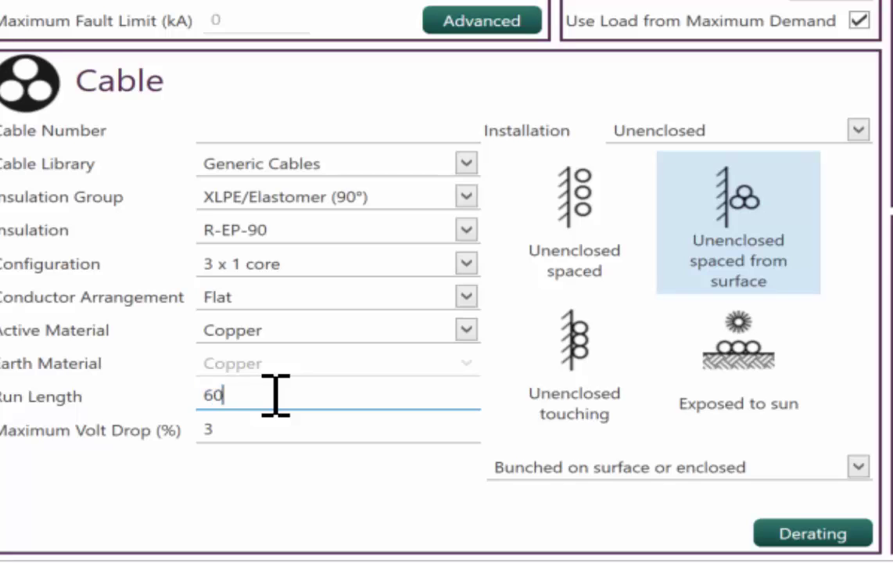
{"action": "key", "text": "Tab"}
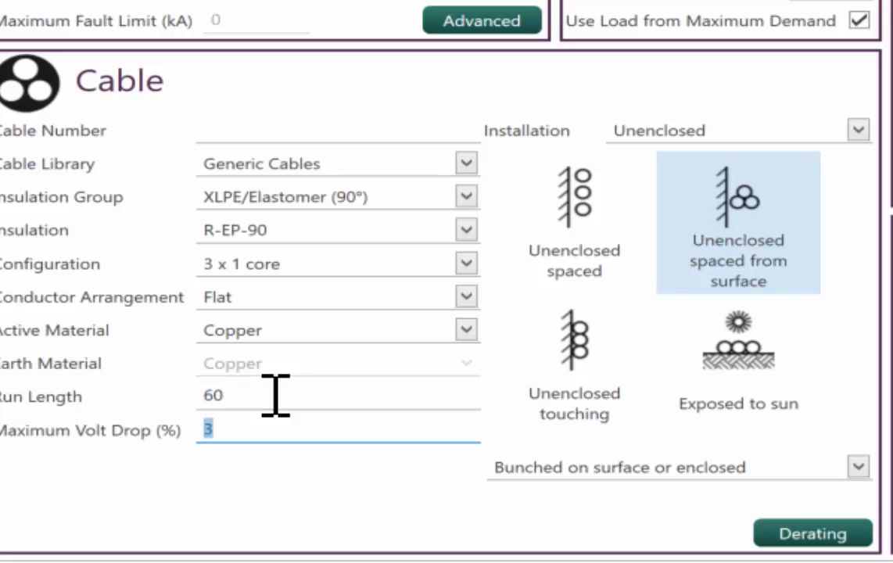
{"action": "left_click", "coordinate": [856, 130]}
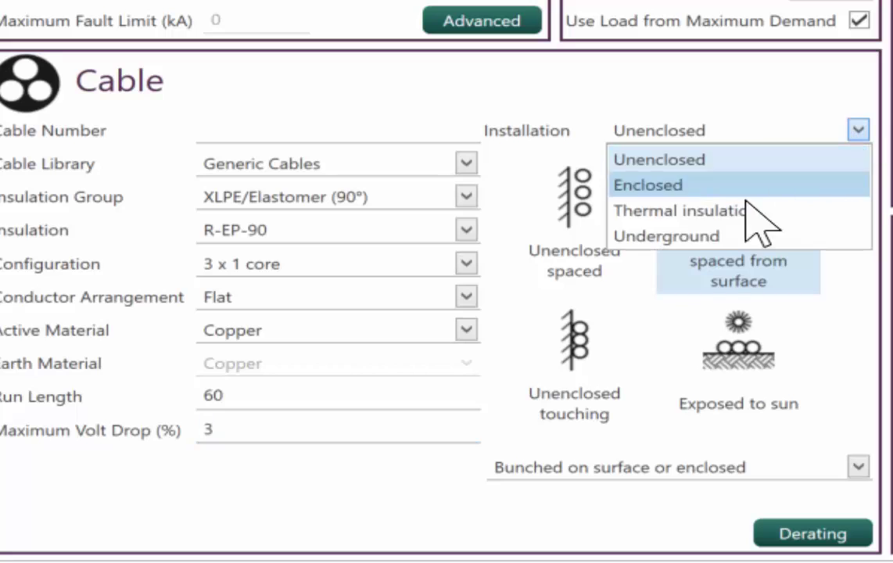
{"action": "left_click", "coordinate": [707, 238]}
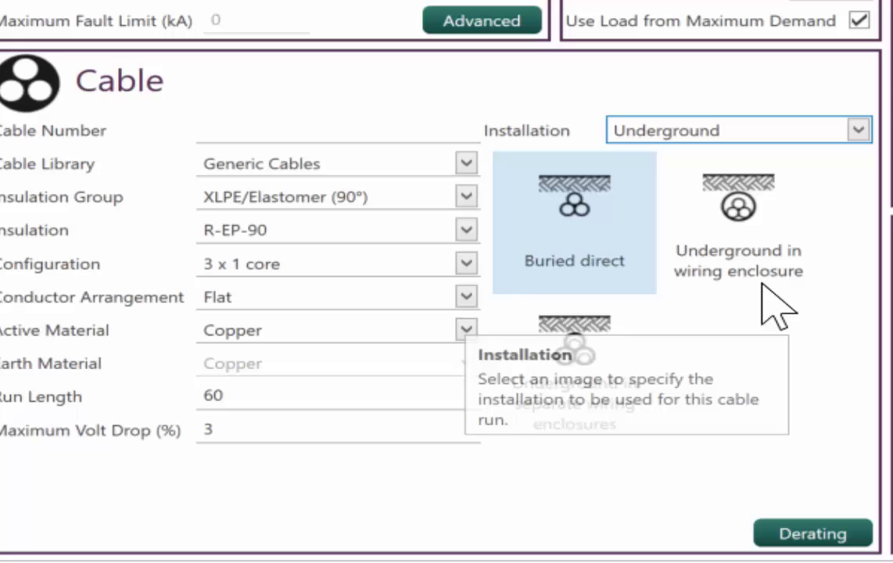
{"action": "left_click", "coordinate": [743, 208]}
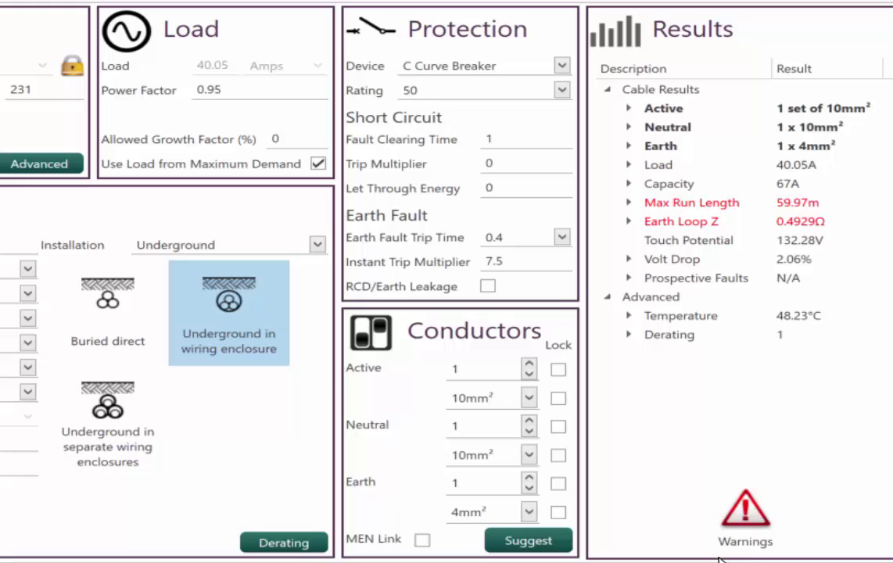
Review the warnings raised for the cable calculation and close them
{"action": "left_click", "coordinate": [745, 516]}
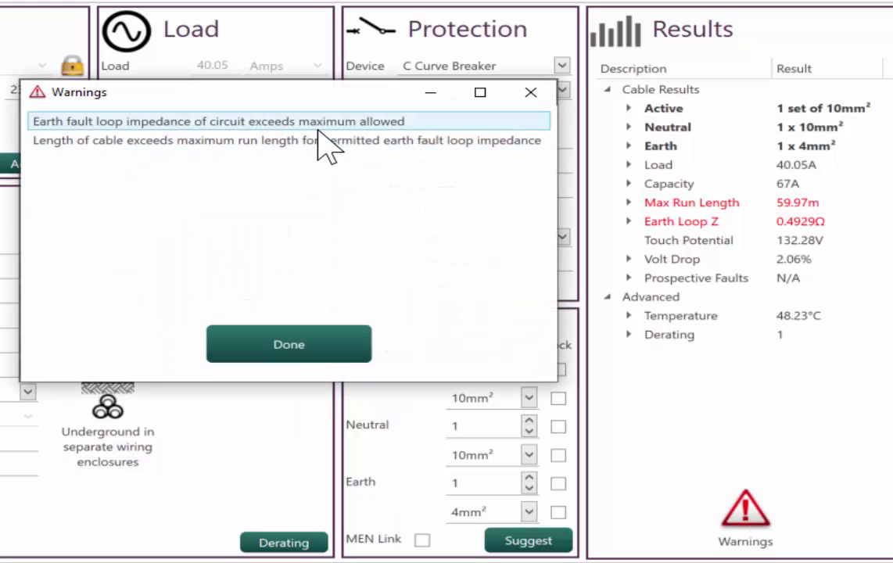
{"action": "left_click", "coordinate": [289, 355]}
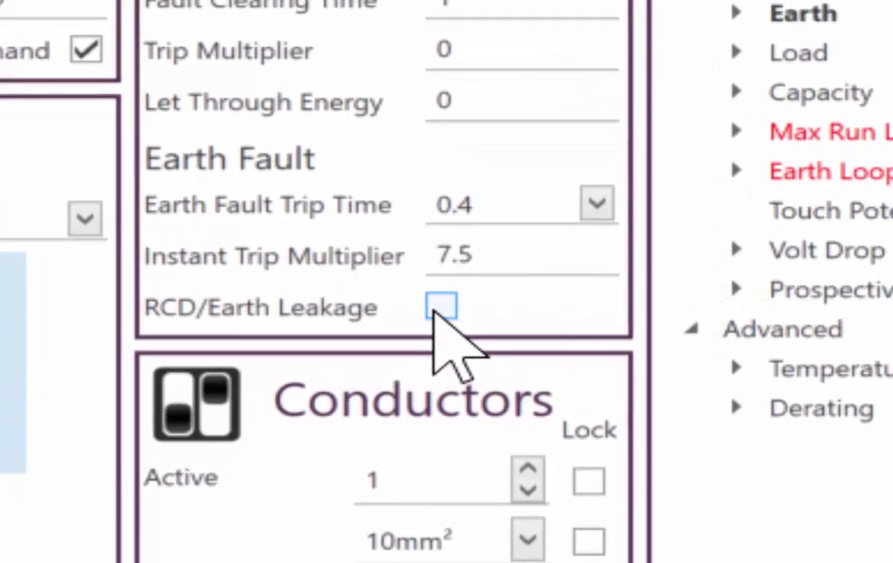
Try the RCD/Earth Leakage option and the MEN Link option in turn, switching each one back off
{"action": "mouse_move", "coordinate": [585, 321]}
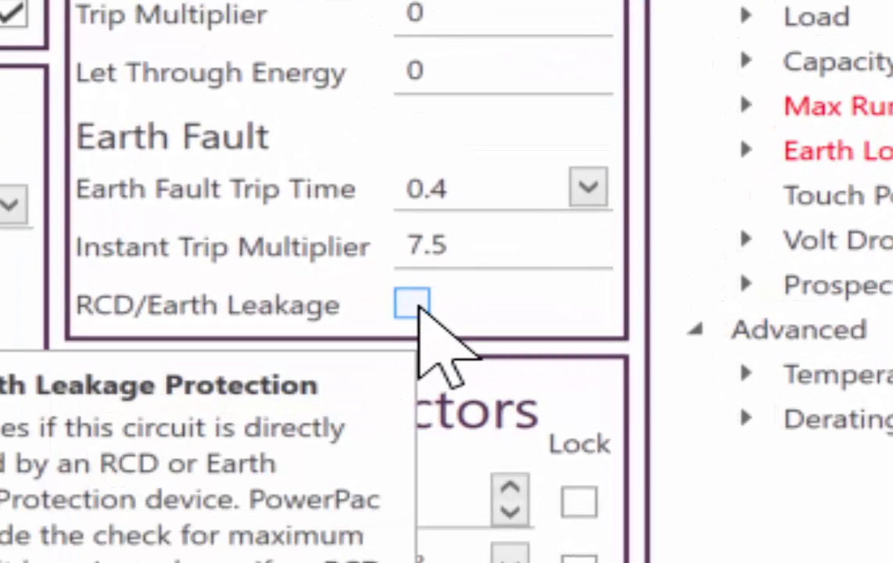
{"action": "left_click", "coordinate": [415, 305]}
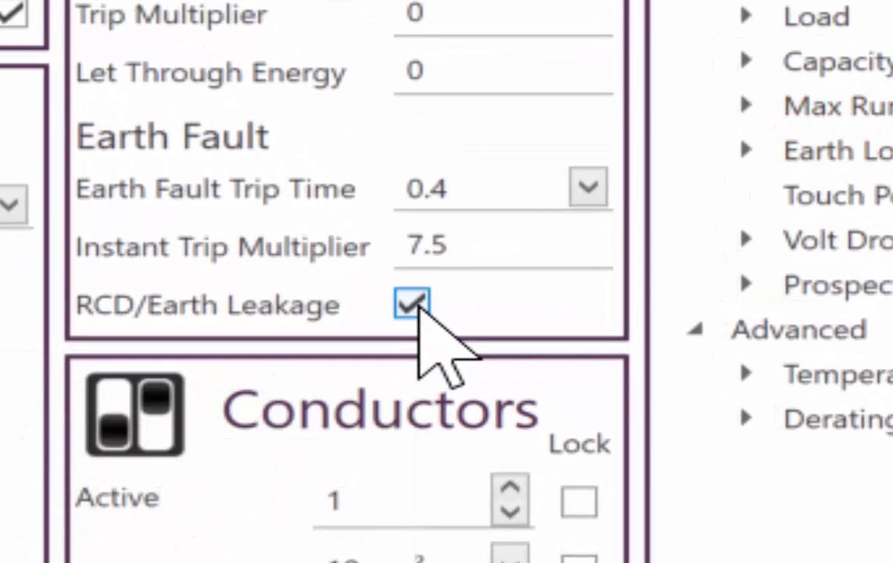
{"action": "left_click", "coordinate": [412, 305]}
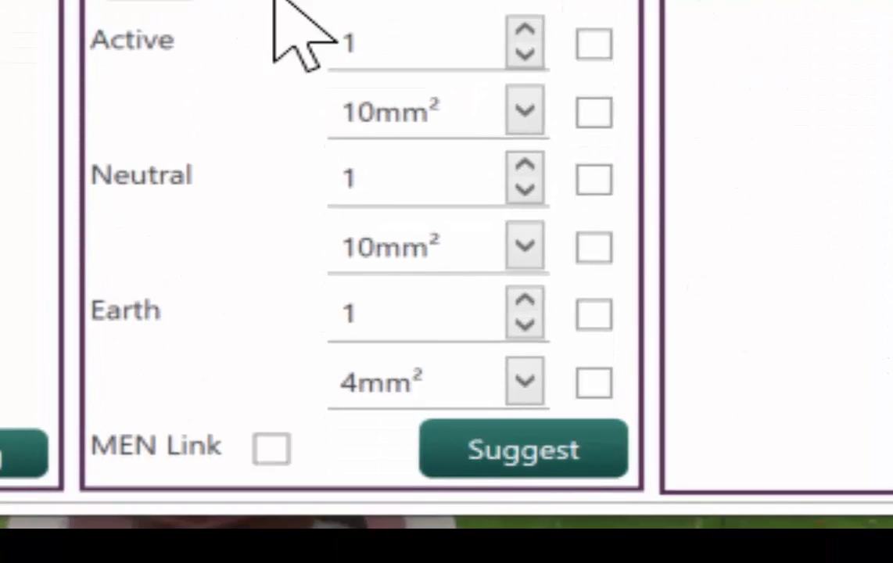
{"action": "left_click", "coordinate": [271, 449]}
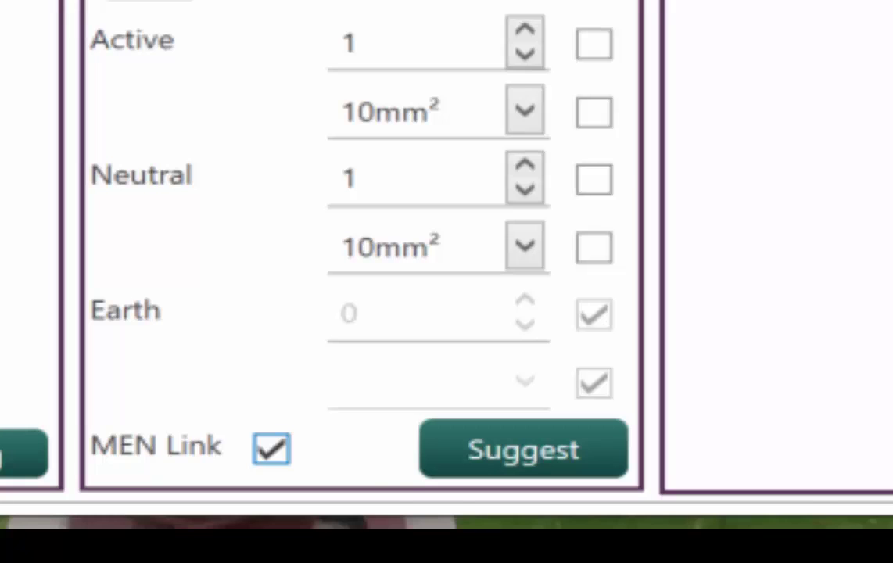
{"action": "left_click", "coordinate": [268, 452]}
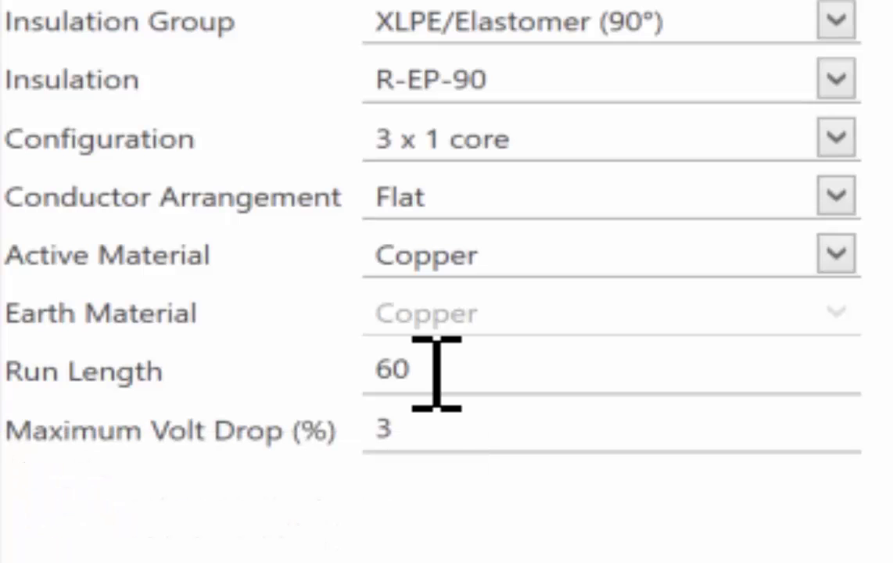
Set the cable run length to 58
{"action": "double_click", "coordinate": [437, 372]}
{"action": "type", "text": "58"}
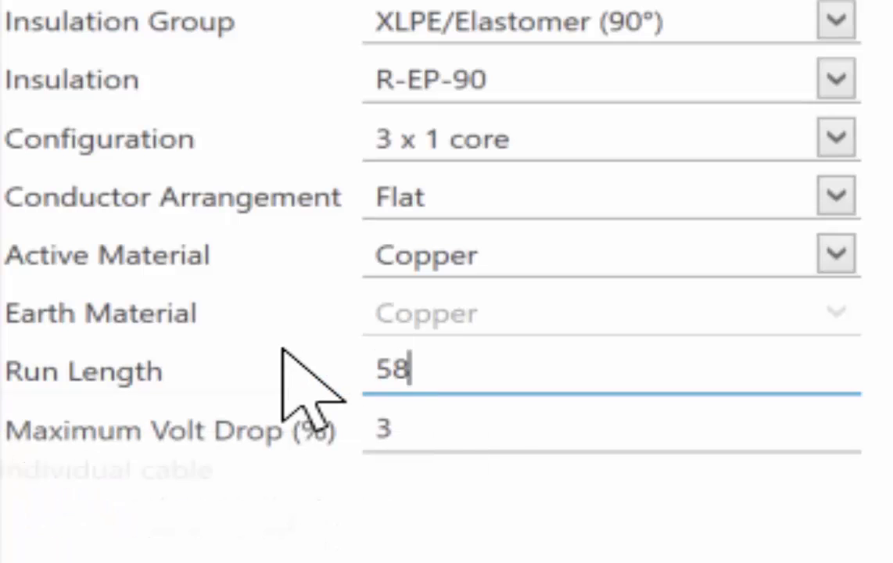
{"action": "double_click", "coordinate": [512, 431]}
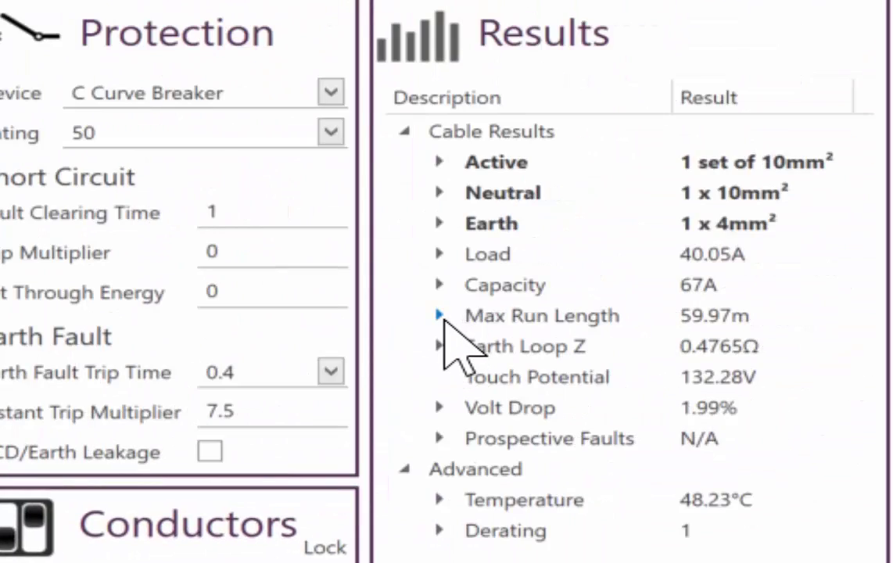
Examine the breakdowns of Max Run Length and Earth Loop Z in the cable results, collapsing each again
{"action": "left_click", "coordinate": [440, 316]}
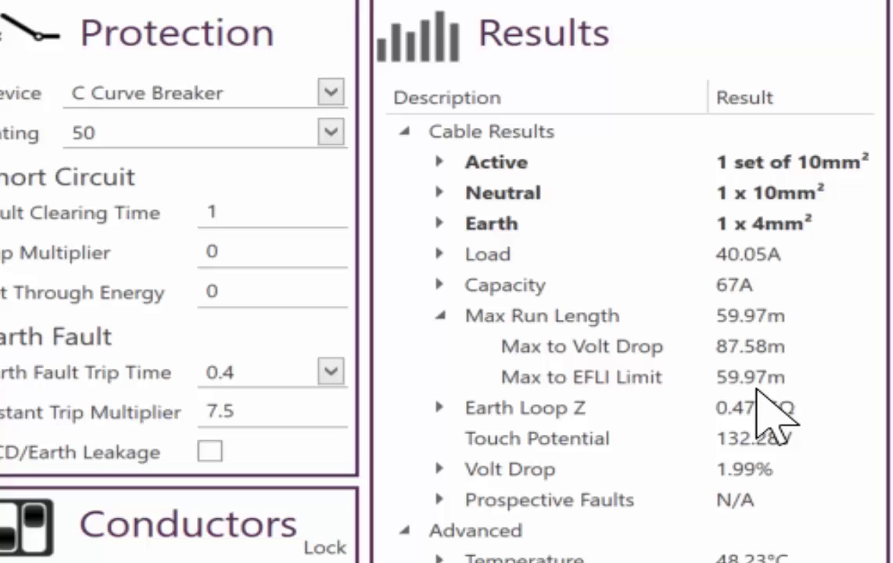
{"action": "left_click", "coordinate": [441, 315]}
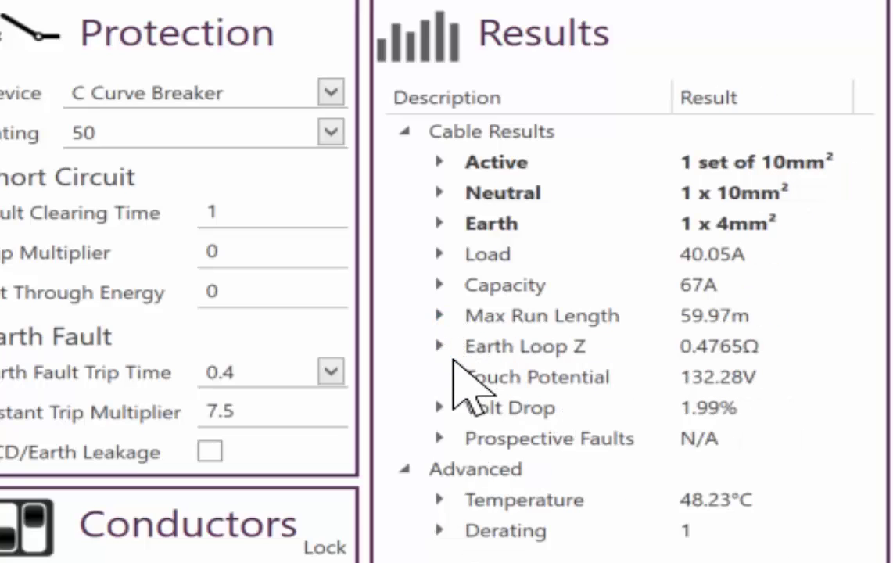
{"action": "left_click", "coordinate": [438, 346]}
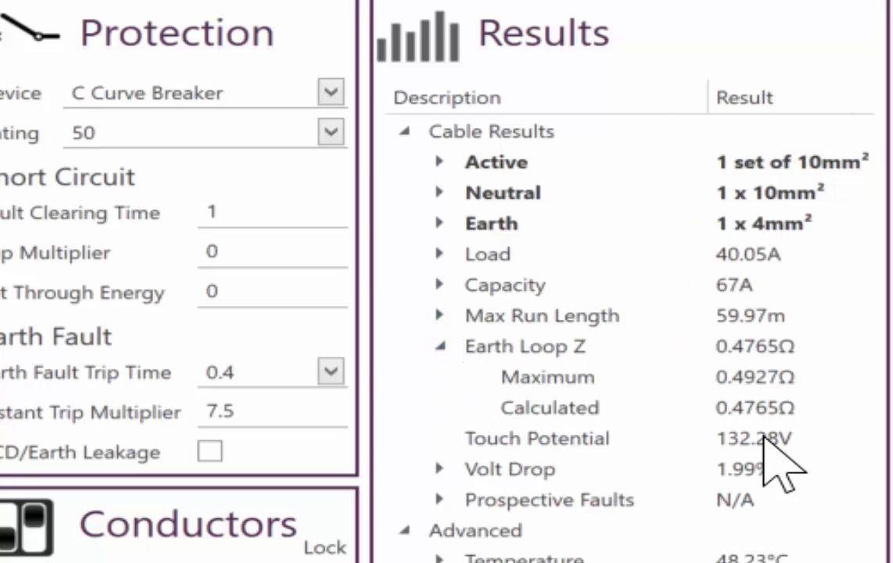
{"action": "left_click", "coordinate": [439, 346]}
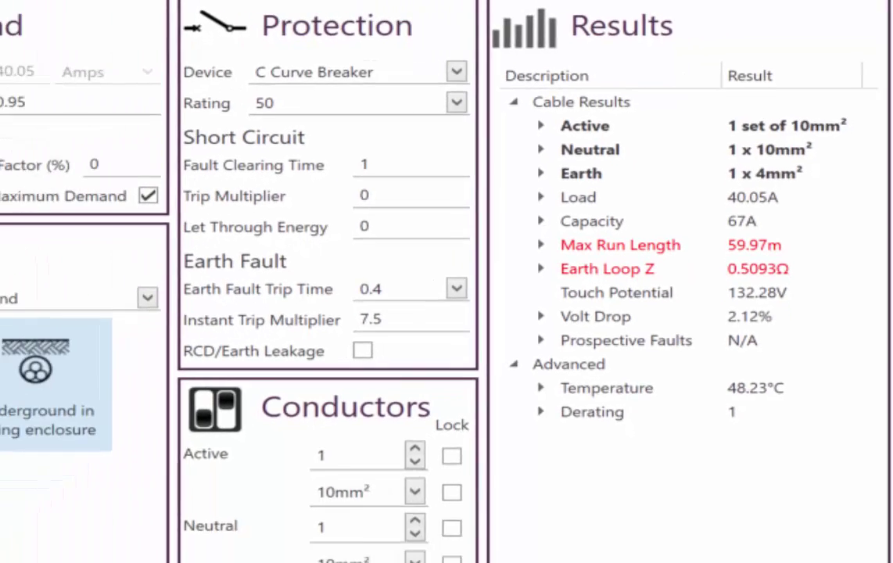
Set the earth conductor size to 6mm²
{"action": "left_click", "coordinate": [278, 562]}
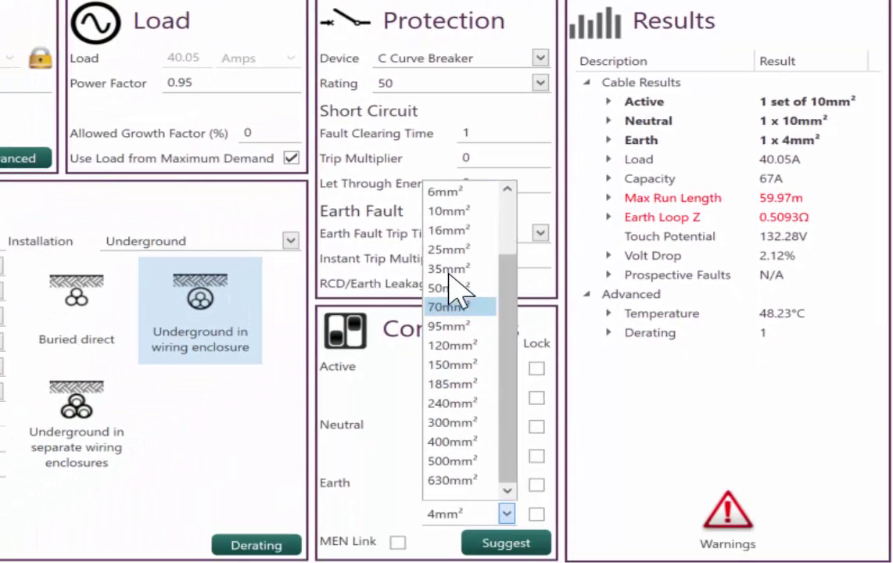
{"action": "left_click", "coordinate": [452, 195]}
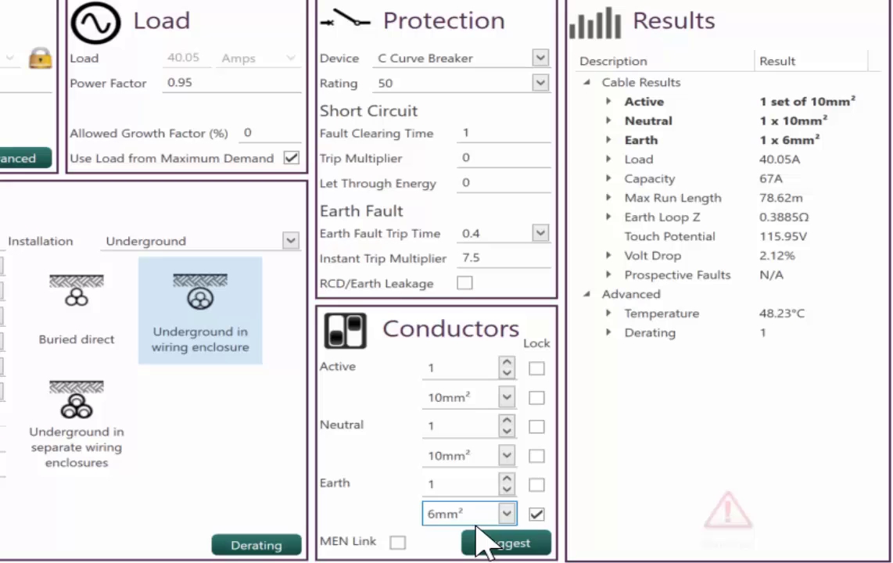